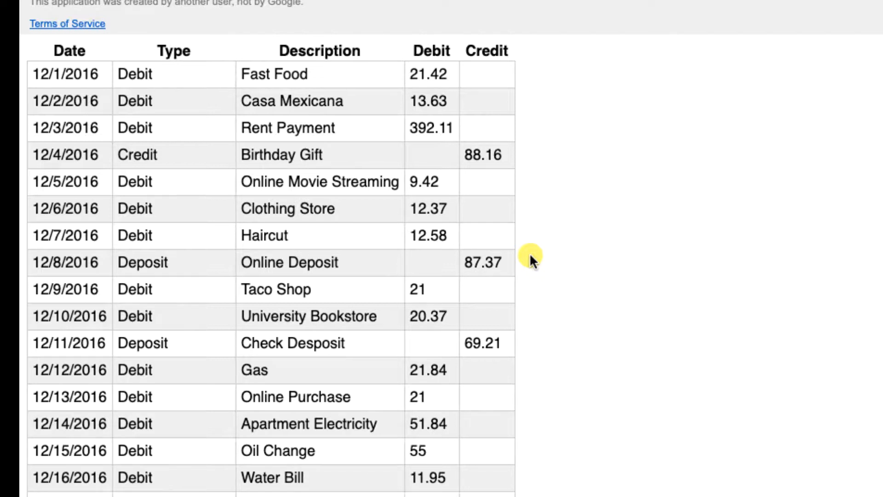
# Step: Copy the whole transaction table, from the Date header through the Credit column, on the web page
pyautogui.moveTo(49, 48); pyautogui.dragTo(487, 495)
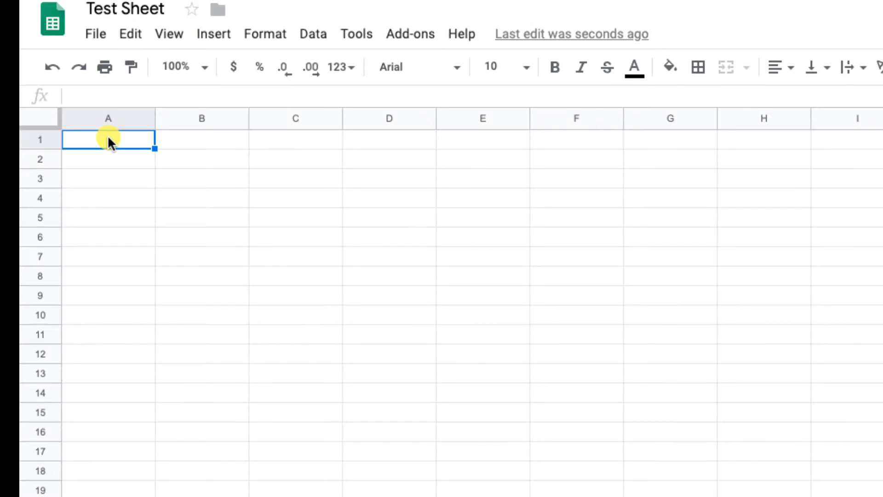
# Step: Try pasting the copied transaction table with its original formatting at cell A1 of Test Sheet, and undo the paste
pyautogui.hotkey('ctrl', 'v')
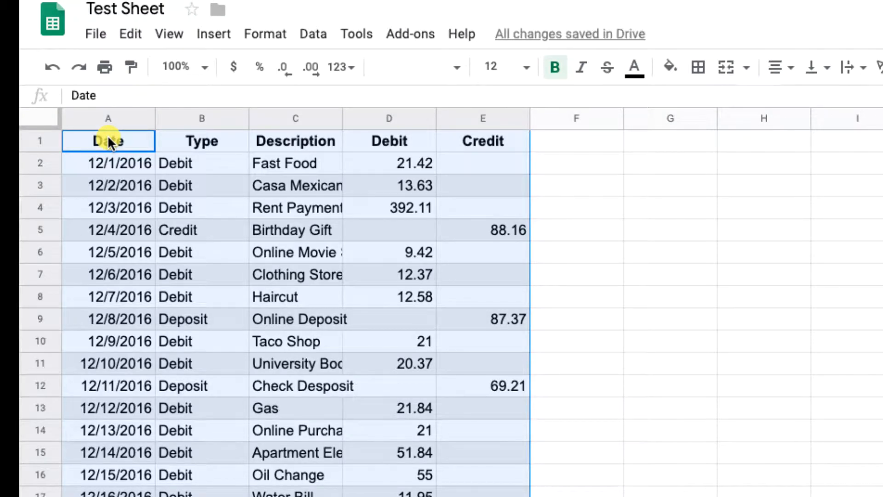
pyautogui.click(413, 164)
pyautogui.press('Down')
pyautogui.press('Down')
pyautogui.hotkey('ctrl', 'z')
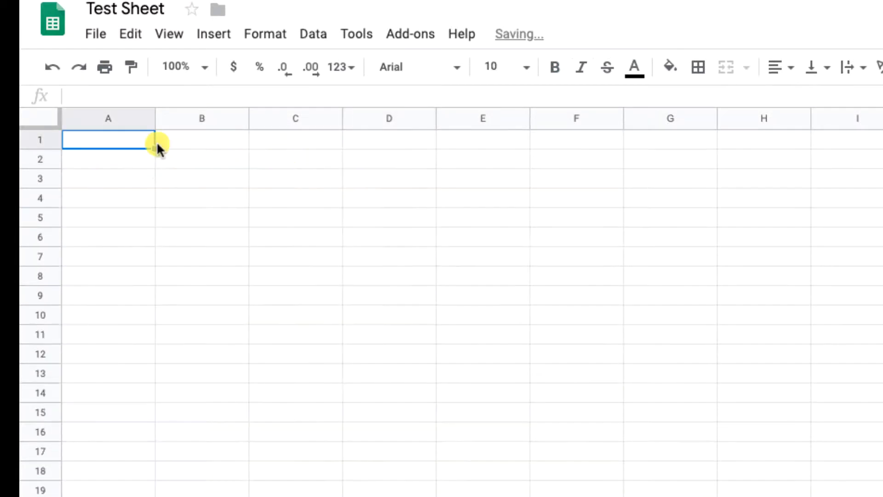
# Step: Paste the copied transaction table as values only, starting at cell A1
pyautogui.rightClick(115, 140)
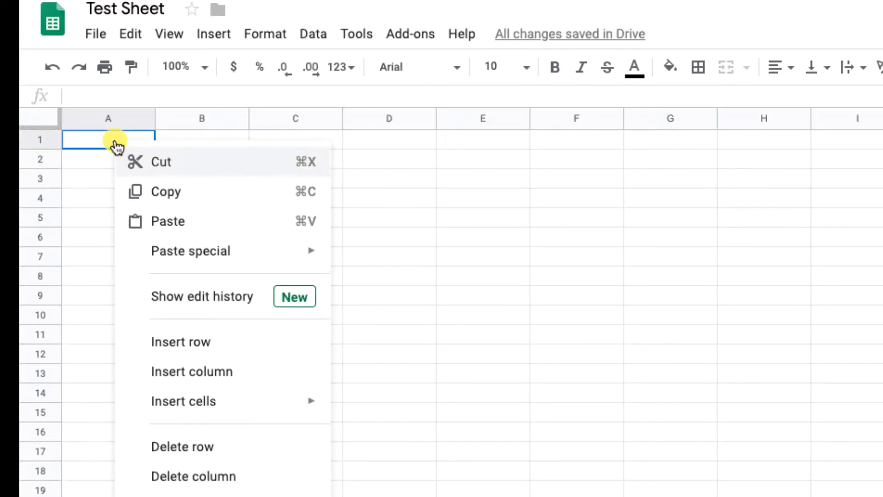
pyautogui.moveTo(213, 260)
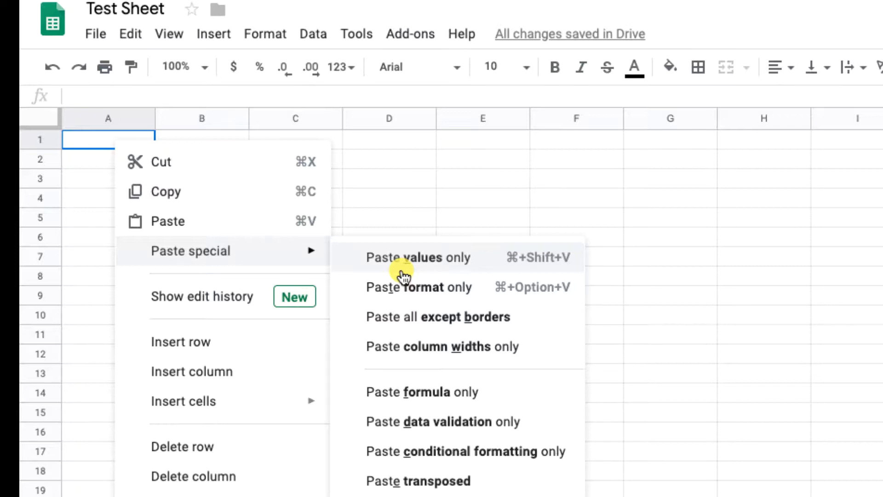
pyautogui.click(469, 259)
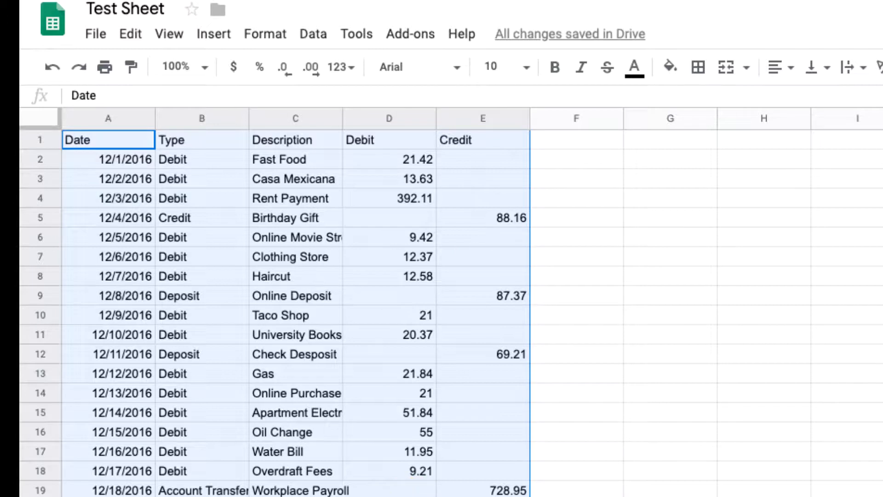
pyautogui.click(389, 496)
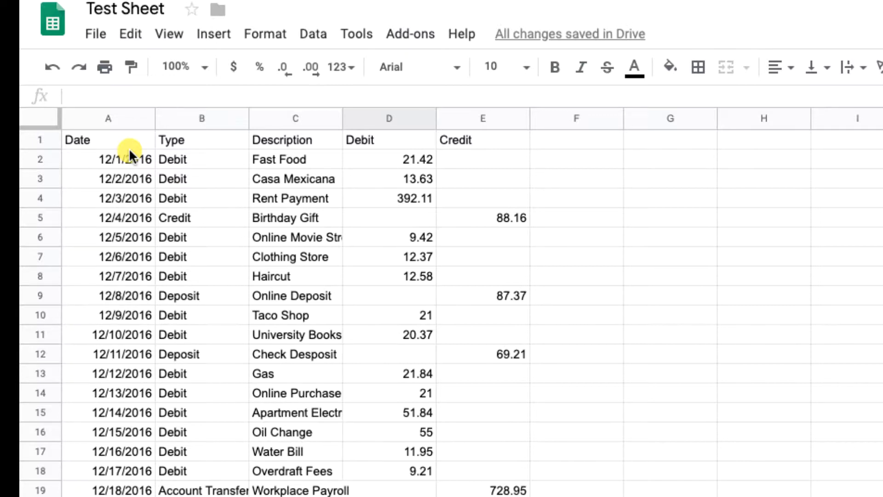
pyautogui.click(203, 217)
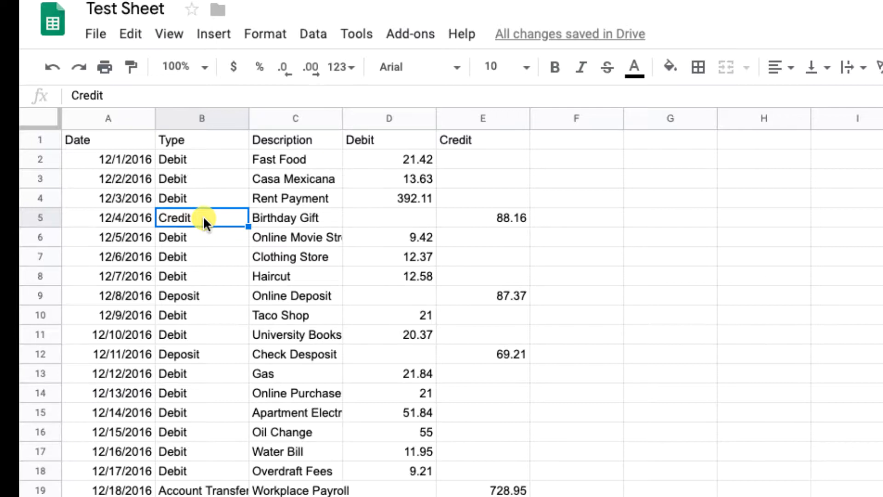
pyautogui.click(186, 295)
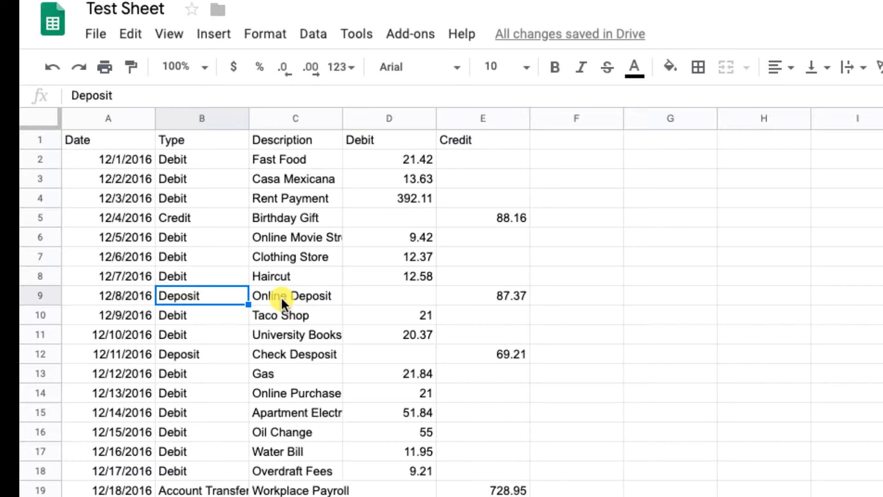
pyautogui.click(197, 491)
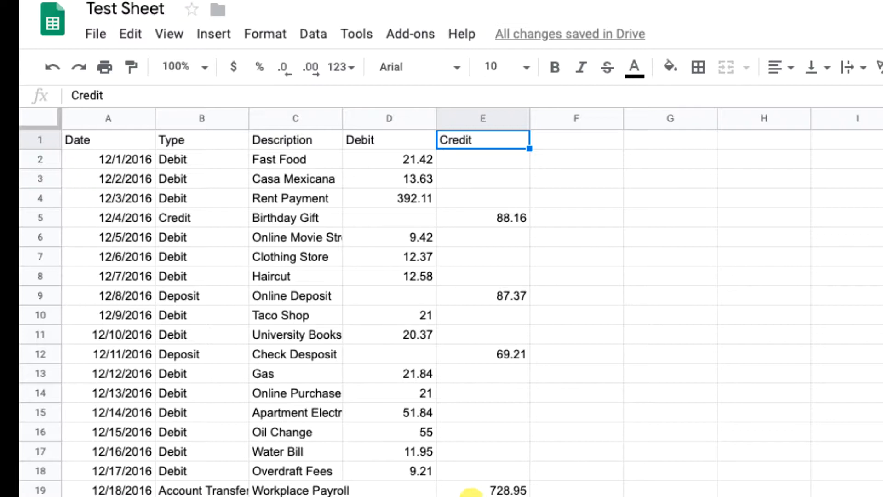
pyautogui.click(69, 143)
pyautogui.click(51, 141)
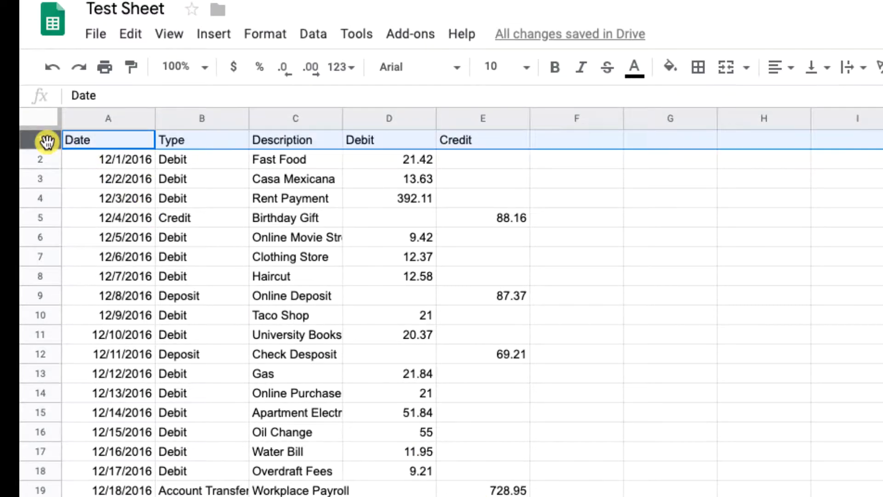
pyautogui.click(163, 197)
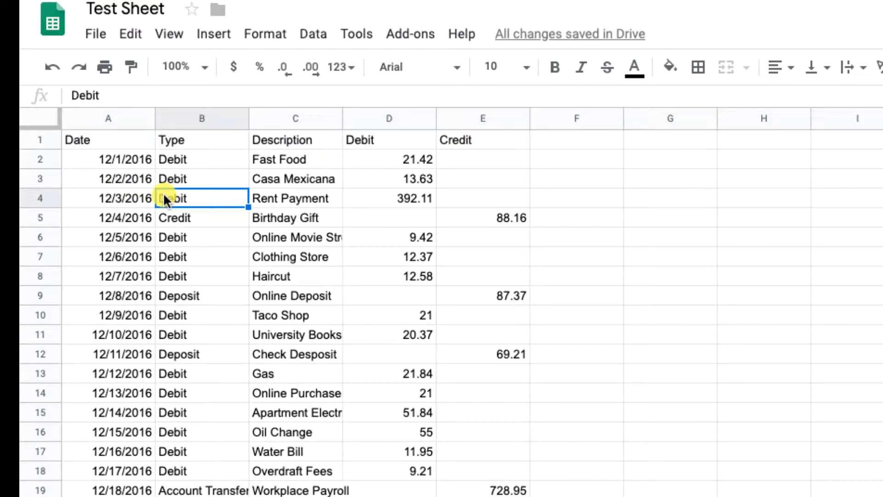
# Step: Try moving the header row below the 12/7/2016 transaction, and undo the move
pyautogui.click(42, 139)
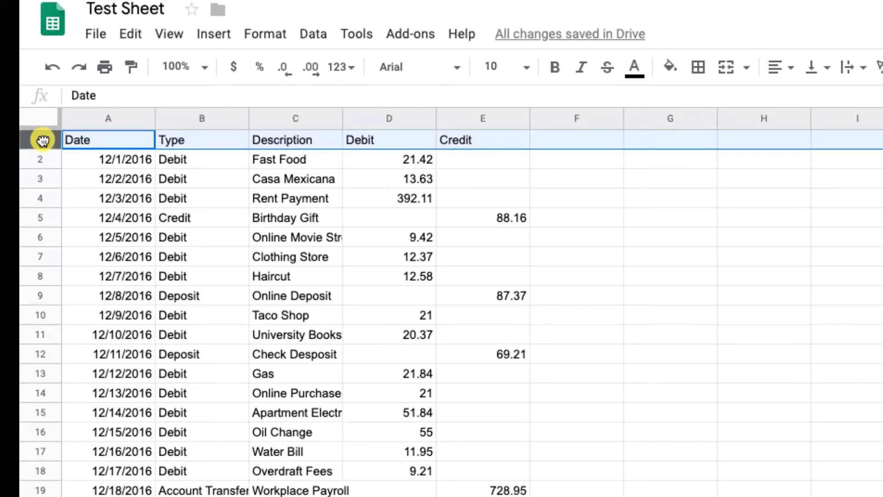
pyautogui.moveTo(43, 141); pyautogui.dragTo(44, 269)
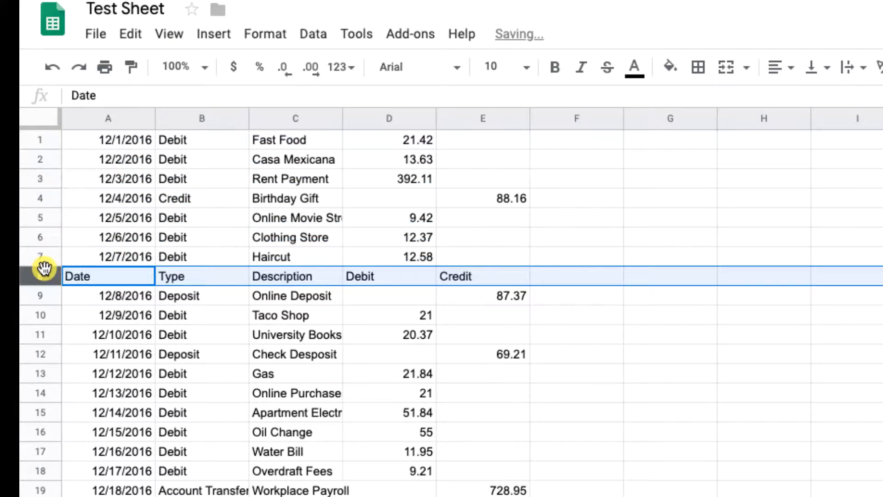
pyautogui.hotkey('ctrl', 'z')
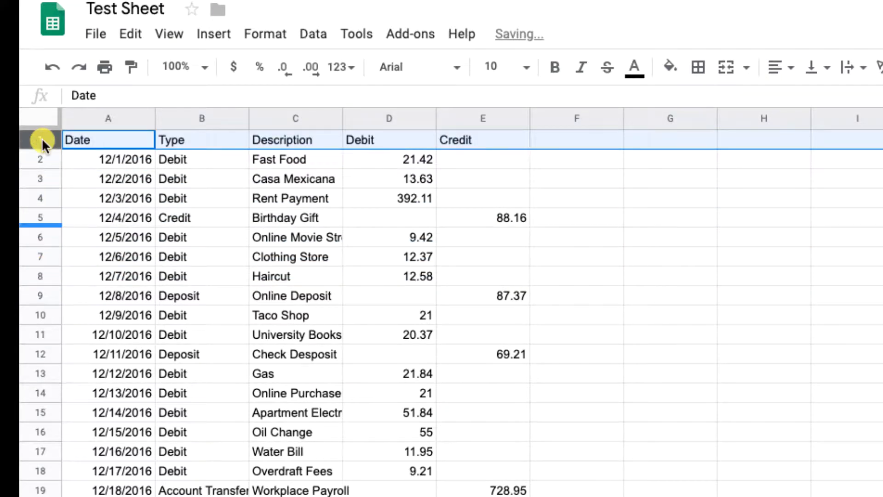
pyautogui.click(286, 496)
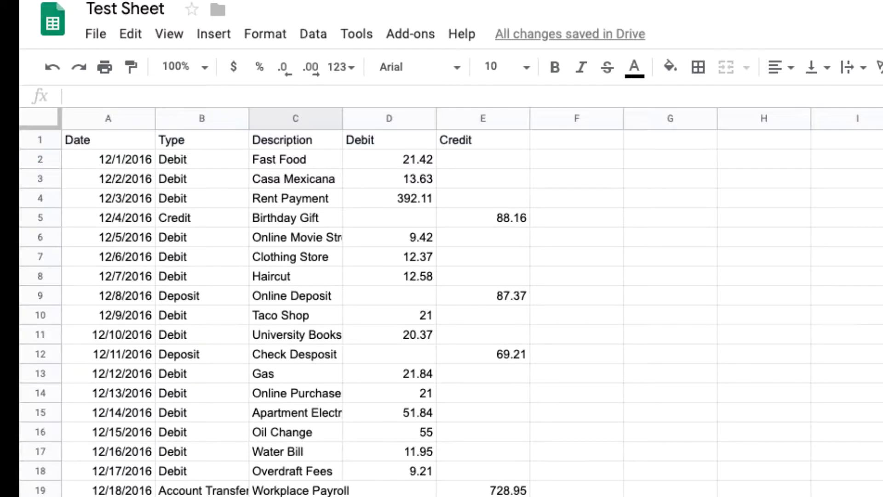
# Step: Insert 10 blank rows above the header row, using rows 1 to 10 as the selection
pyautogui.click(38, 139)
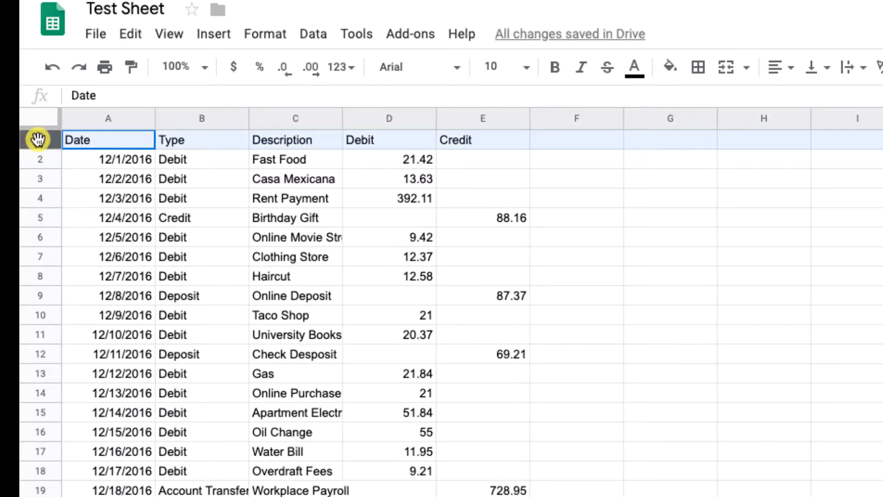
pyautogui.moveTo(37, 139); pyautogui.dragTo(40, 317)
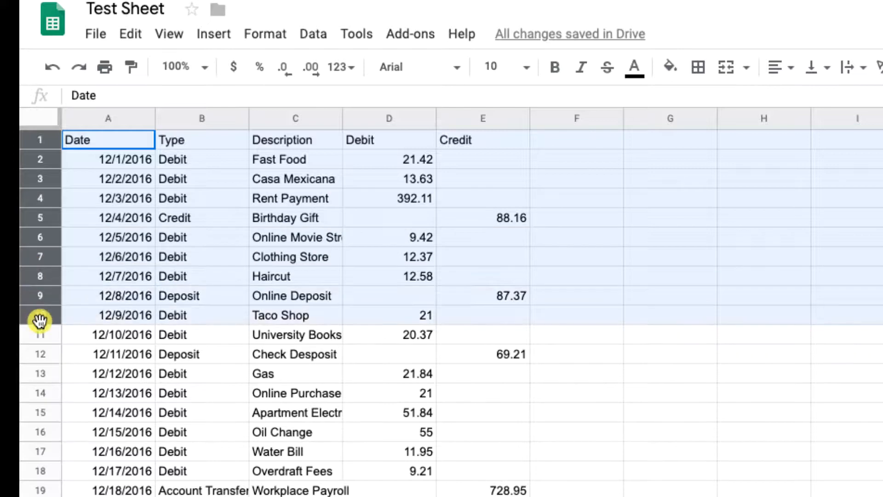
pyautogui.click(41, 137)
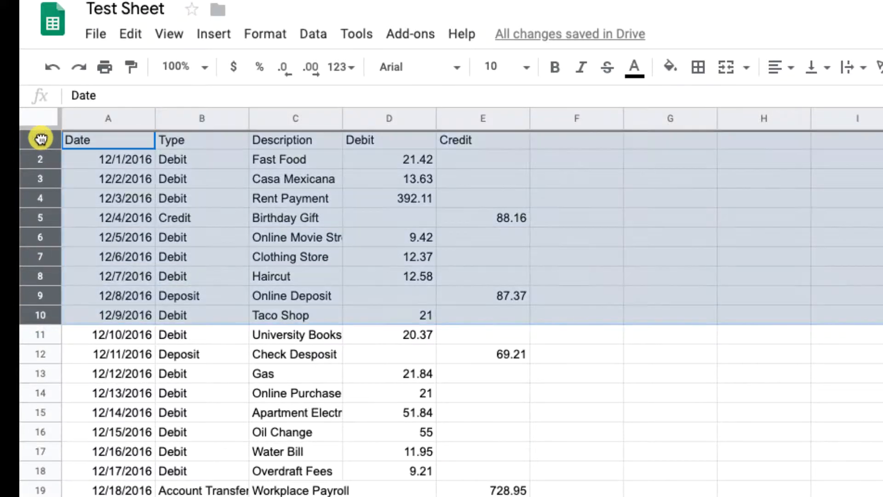
pyautogui.click(41, 137)
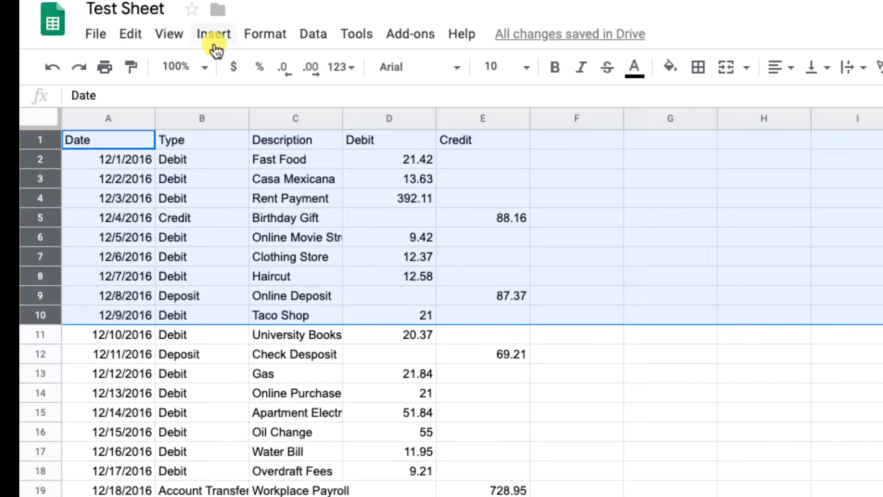
pyautogui.rightClick(212, 161)
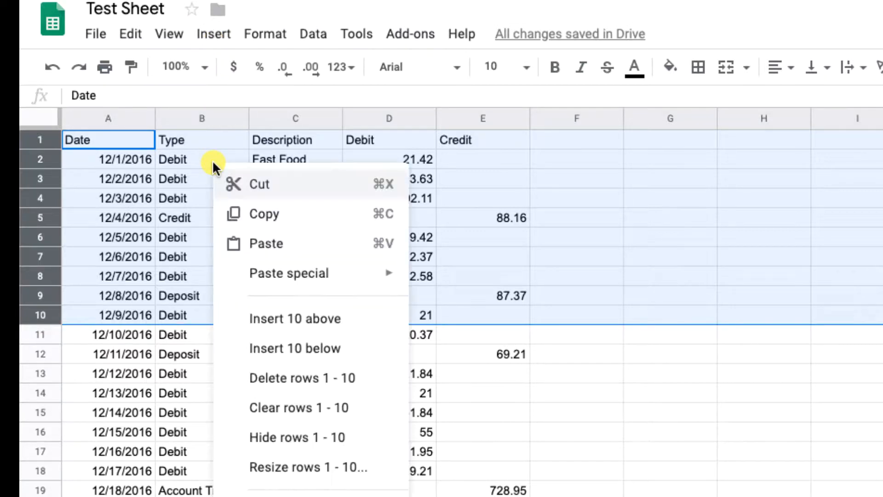
pyautogui.click(315, 318)
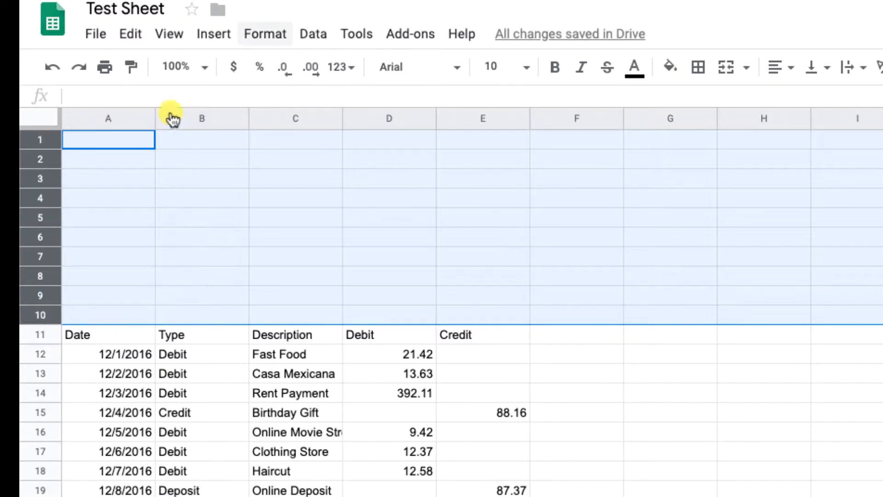
# Step: Hide the formula bar and freeze the sheet up to row 10
pyautogui.click(171, 35)
pyautogui.moveTo(204, 67)
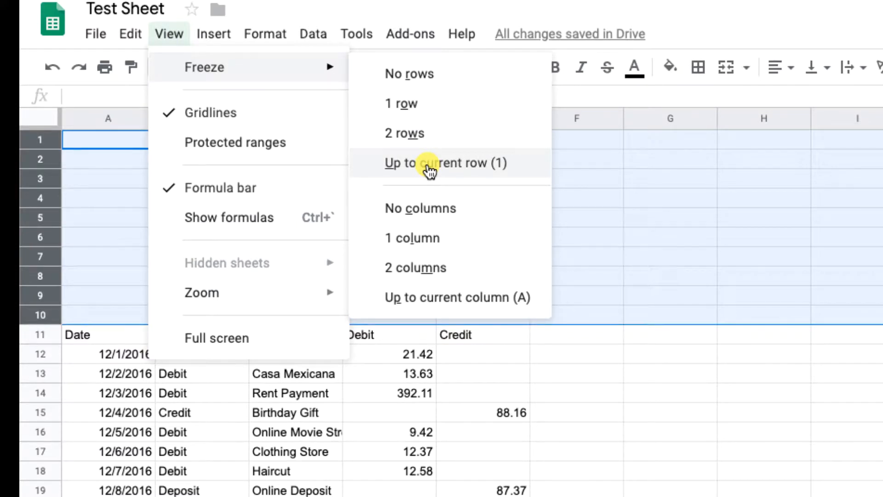
pyautogui.click(164, 189)
pyautogui.click(91, 286)
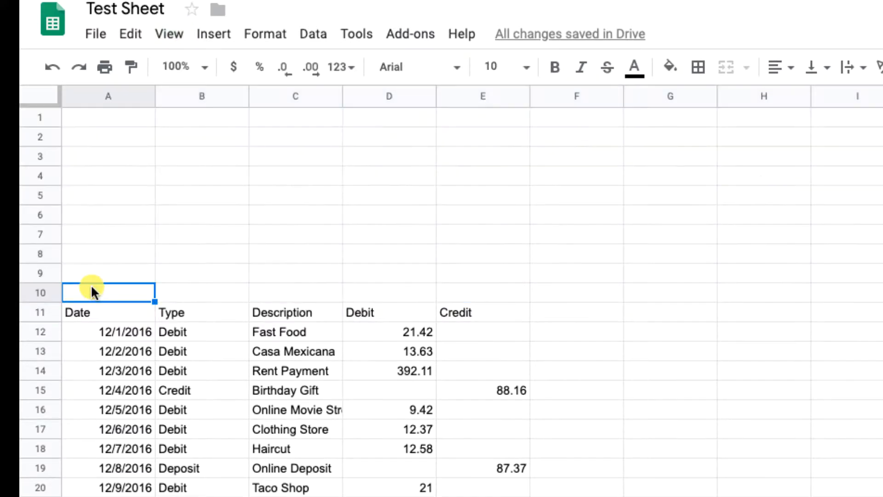
pyautogui.click(169, 34)
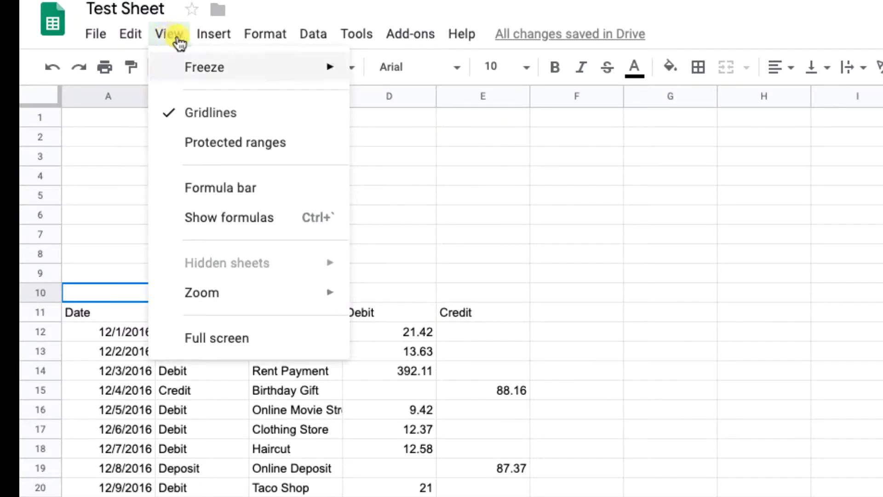
pyautogui.moveTo(288, 69)
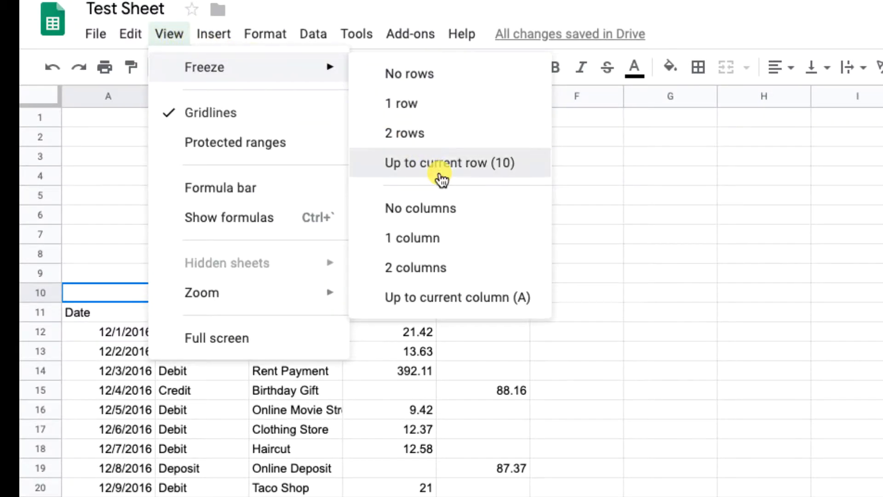
pyautogui.click(441, 175)
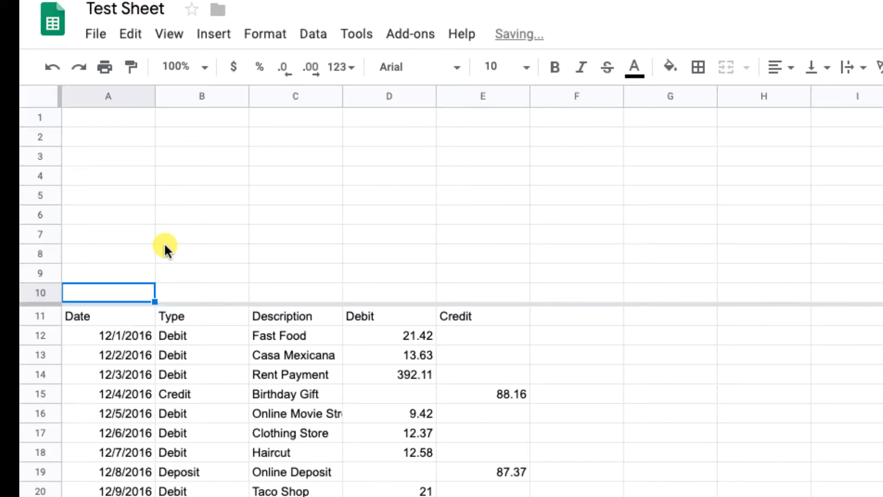
# Step: Enter the summary labels Income, Expenses and Balance in cells A1 to A3
pyautogui.click(112, 120)
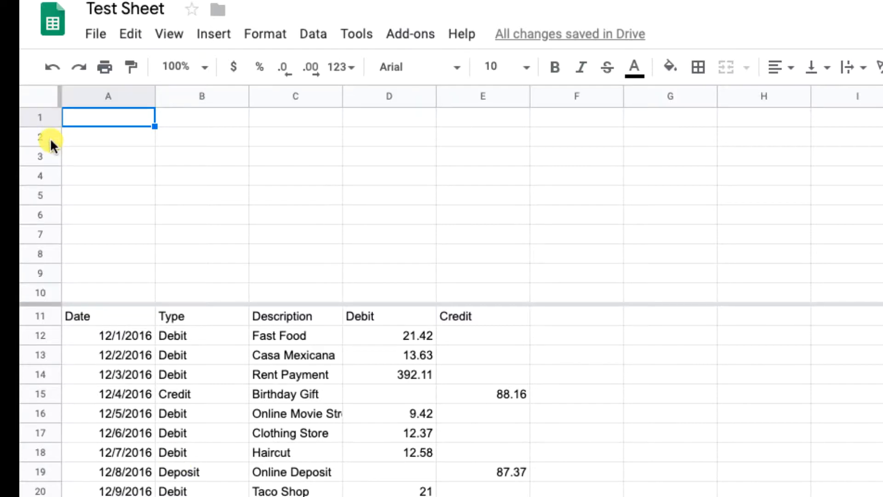
pyautogui.write('Income')
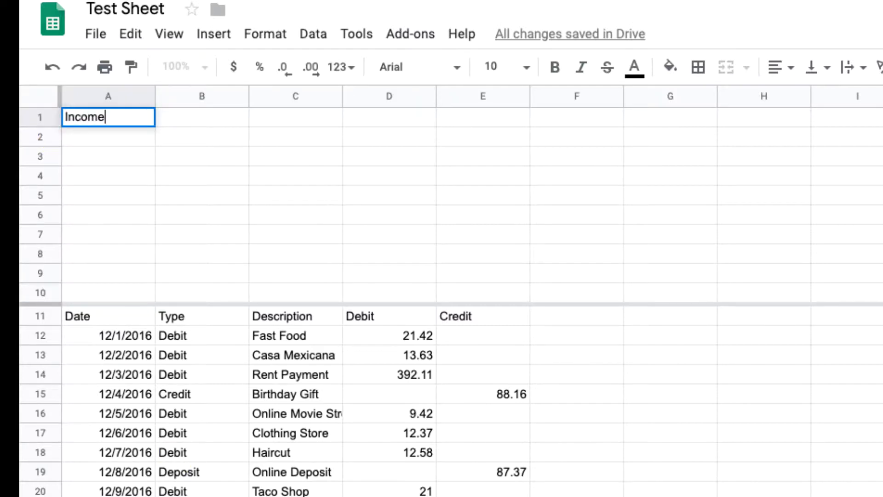
pyautogui.press('Return')
pyautogui.write('Expenses')
pyautogui.press('Return')
pyautogui.write('Ba')
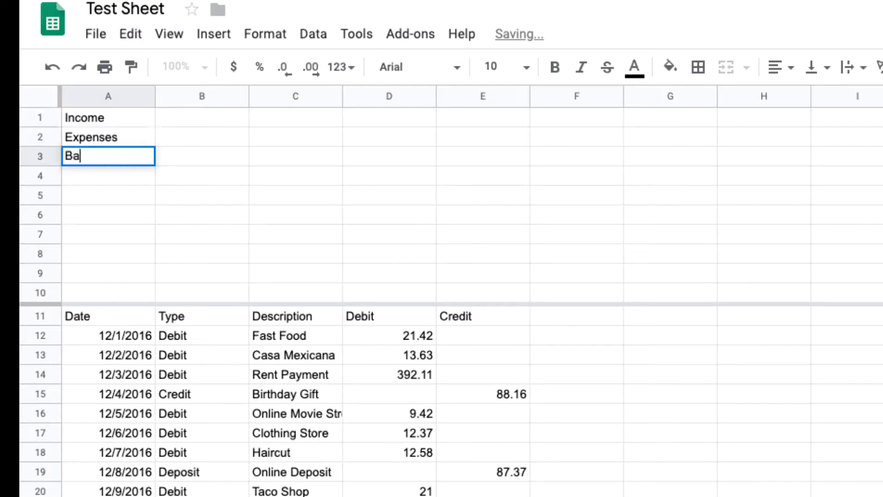
pyautogui.write('lance')
pyautogui.press('Return')
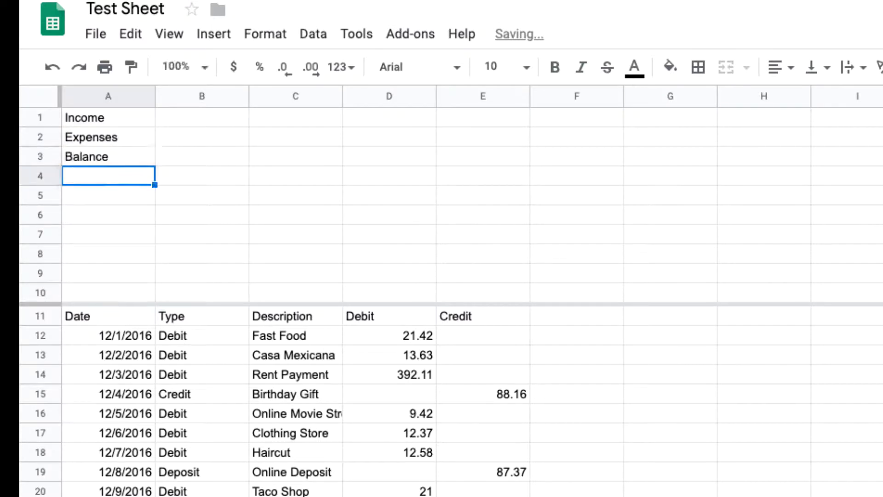
# Step: Calculate the income in cell B1 with =sum(e12:e29) over the Credit column
pyautogui.click(173, 121)
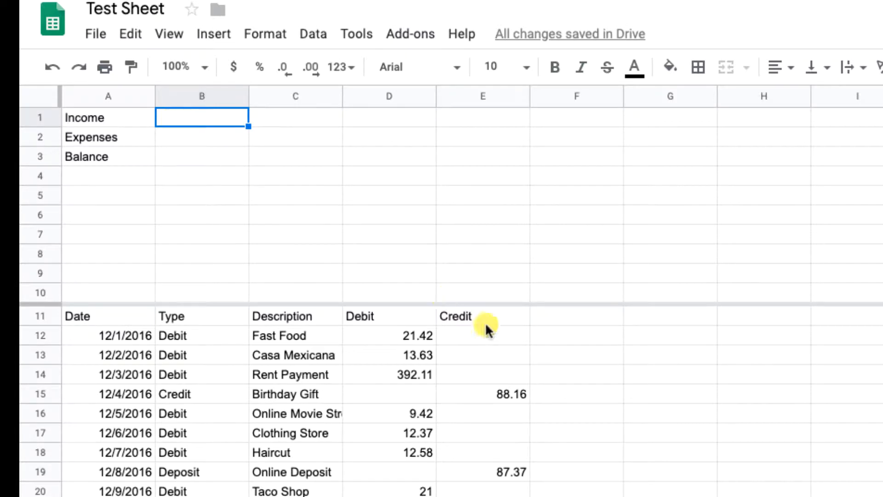
pyautogui.click(504, 335)
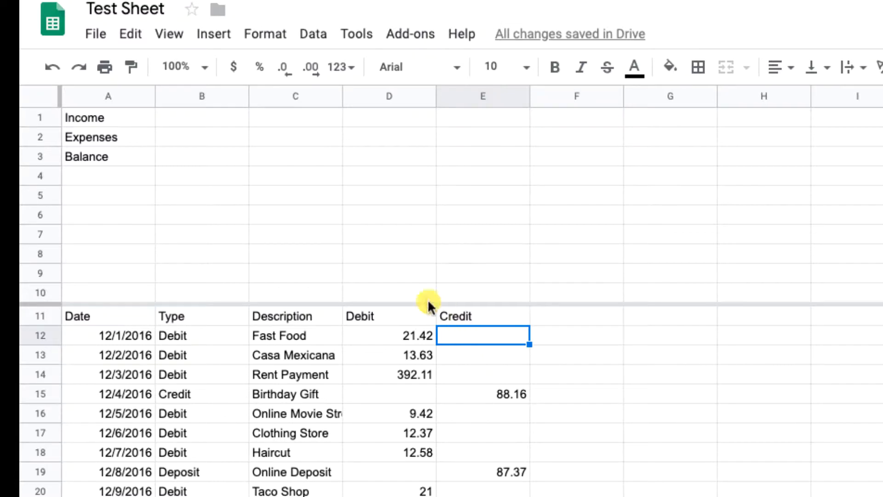
pyautogui.click(225, 130)
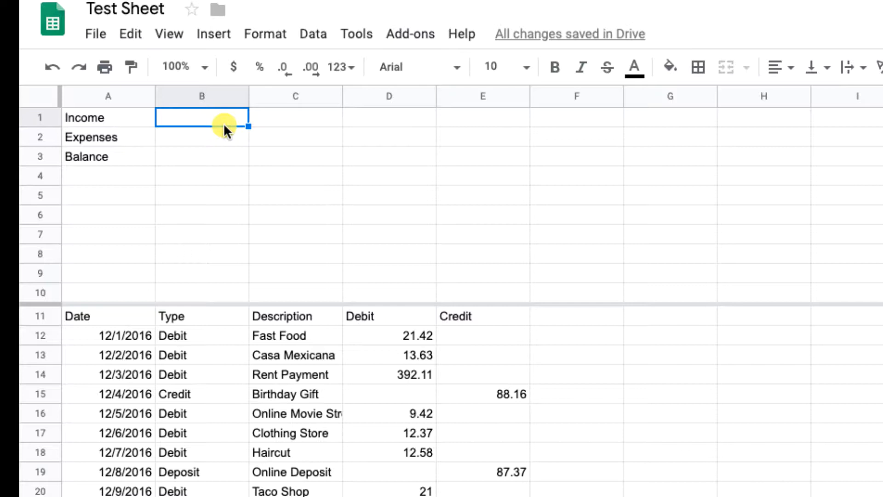
pyautogui.write('=')
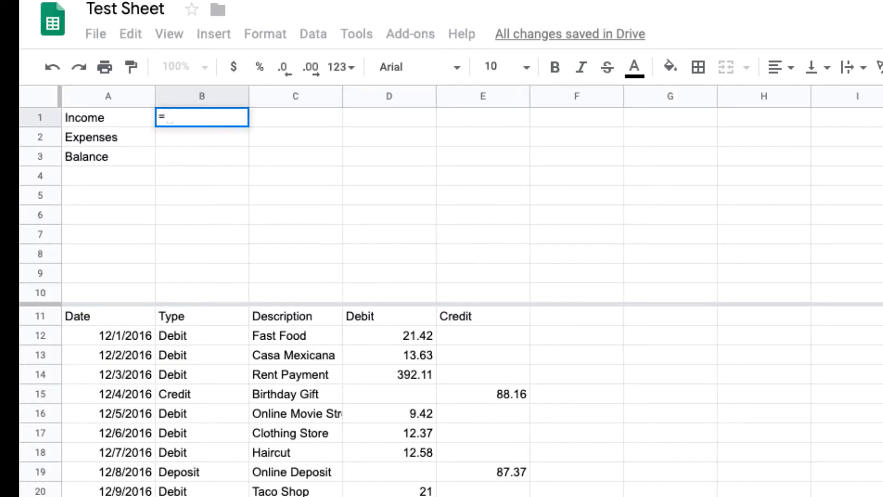
pyautogui.write('sum')
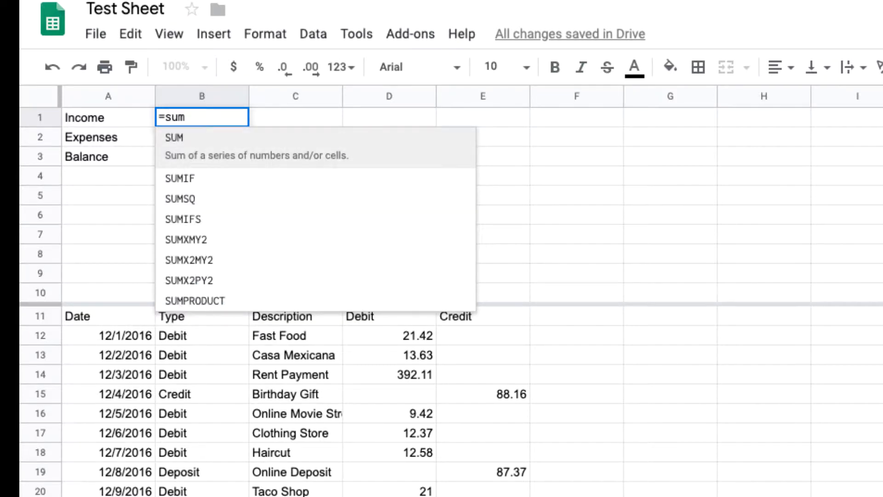
pyautogui.write('(')
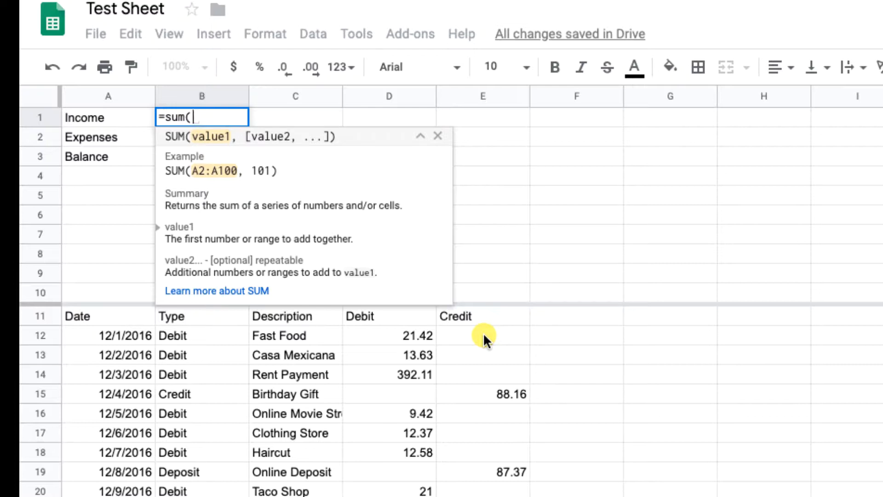
pyautogui.write('e12:')
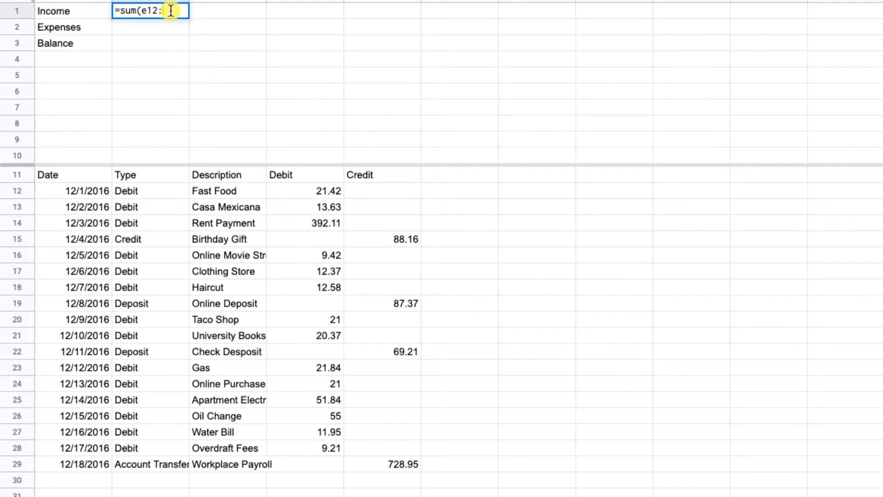
pyautogui.write('e')
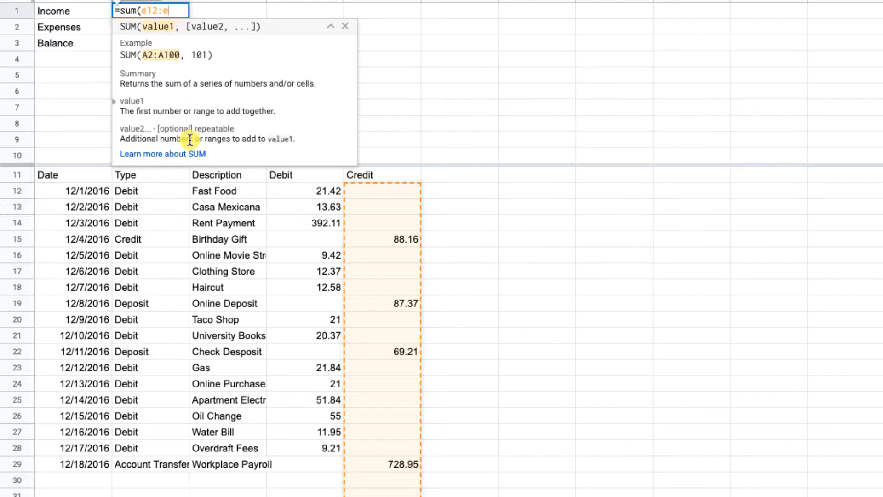
pyautogui.write(')')
pyautogui.press('BackSpace')
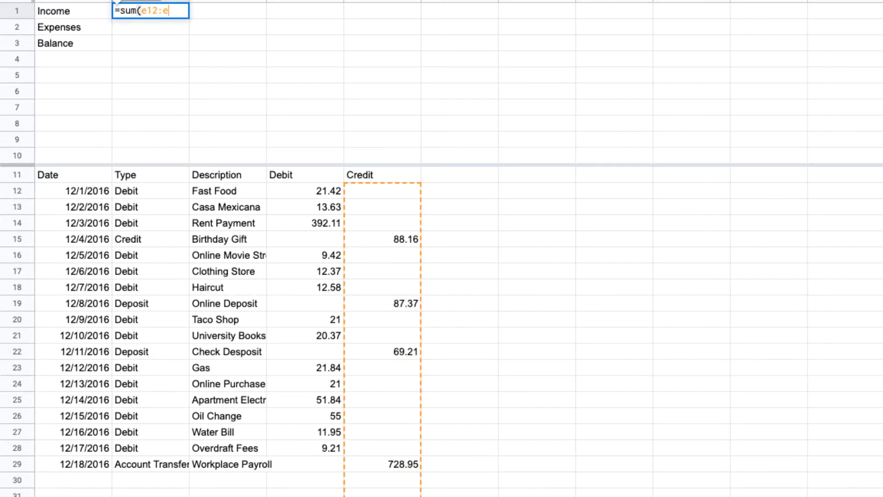
pyautogui.write('29')
pyautogui.press('Return')
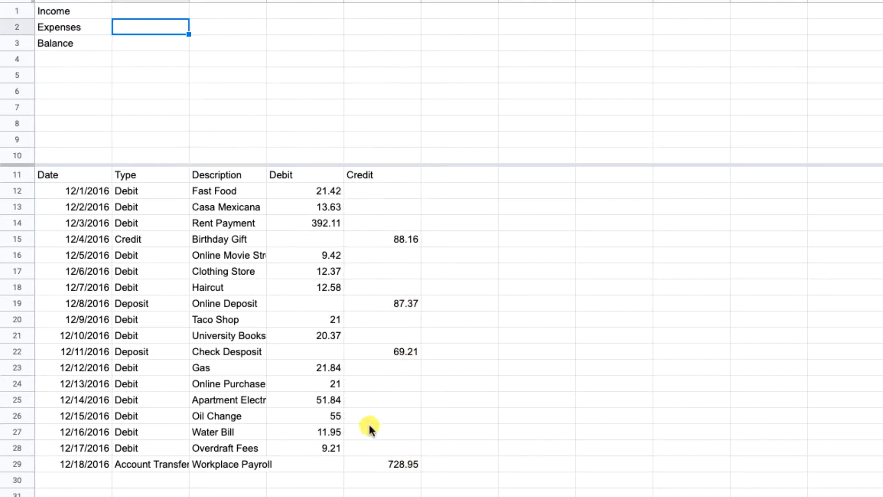
# Step: Enter the test value 2 in cell E30, directly below the last Credit entry
pyautogui.click(398, 473)
pyautogui.write('2')
pyautogui.press('Return')
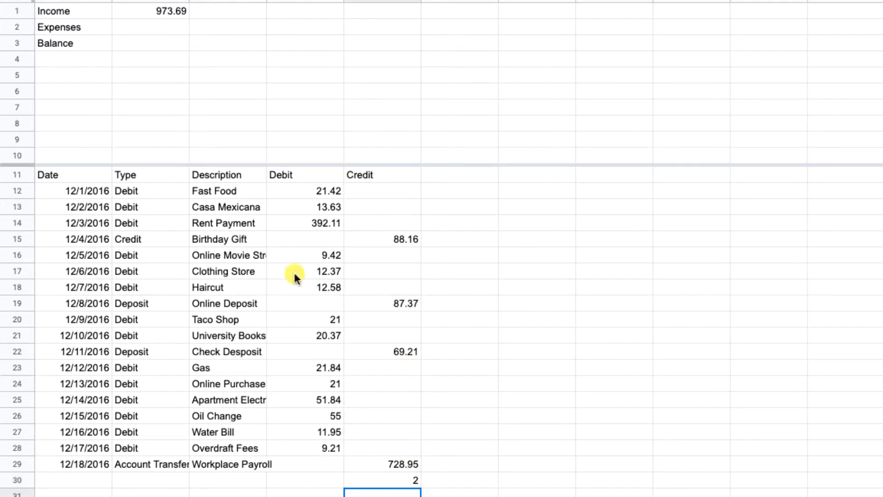
# Step: Change the income formula's range in B1 to the open-ended E12:E
pyautogui.click(159, 18)
pyautogui.doubleClick(159, 17)
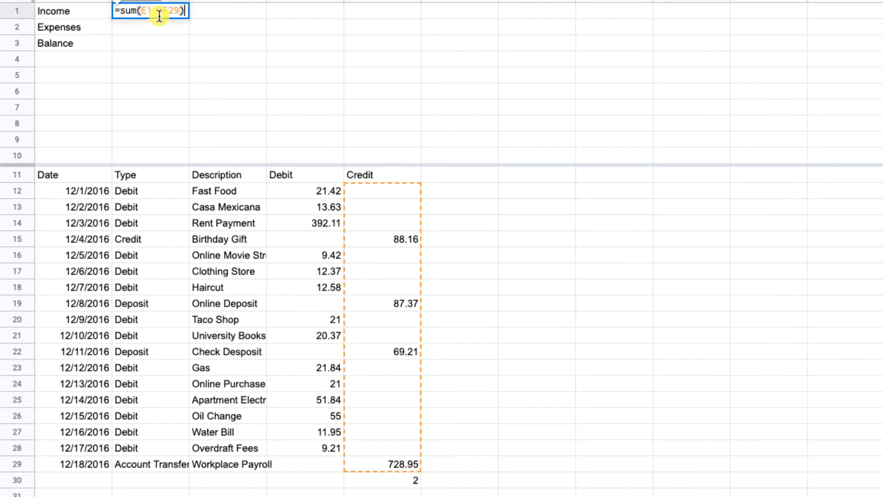
pyautogui.press('Left')
pyautogui.press('BackSpace')
pyautogui.press('BackSpace')
pyautogui.press('Return')
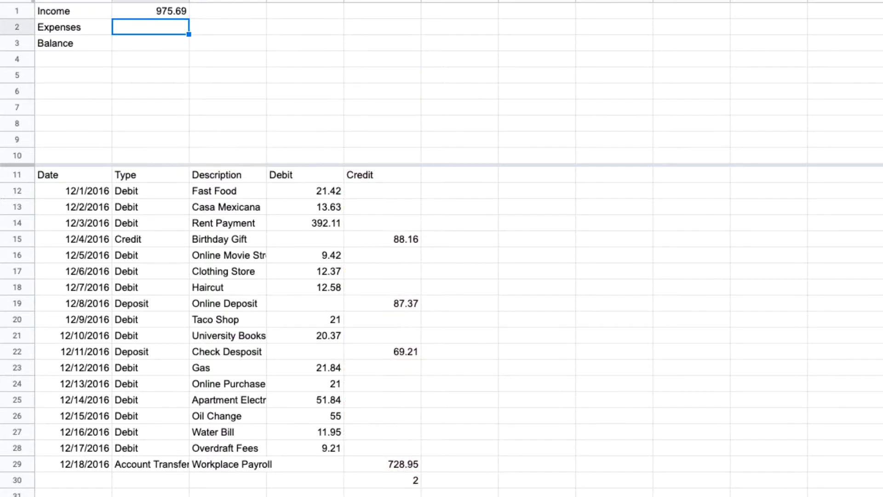
# Step: Delete the test value from cell E30 and check the income total in B1
pyautogui.click(398, 479)
pyautogui.press('Delete')
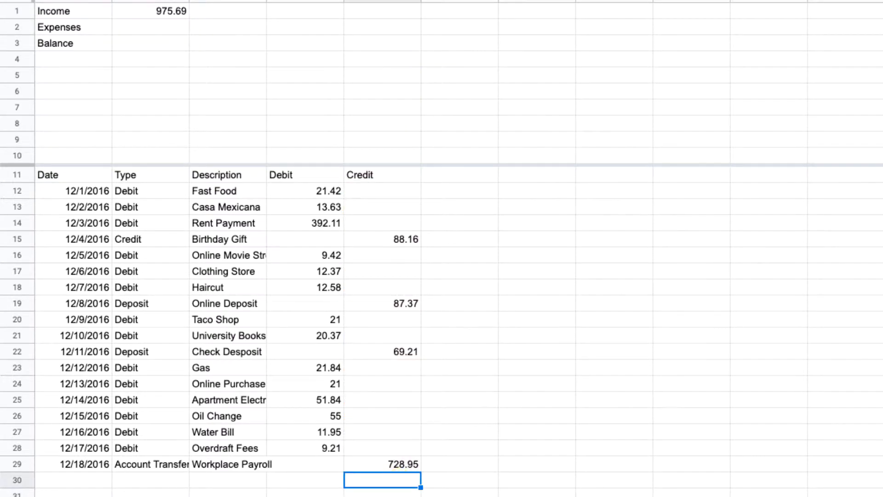
pyautogui.click(172, 16)
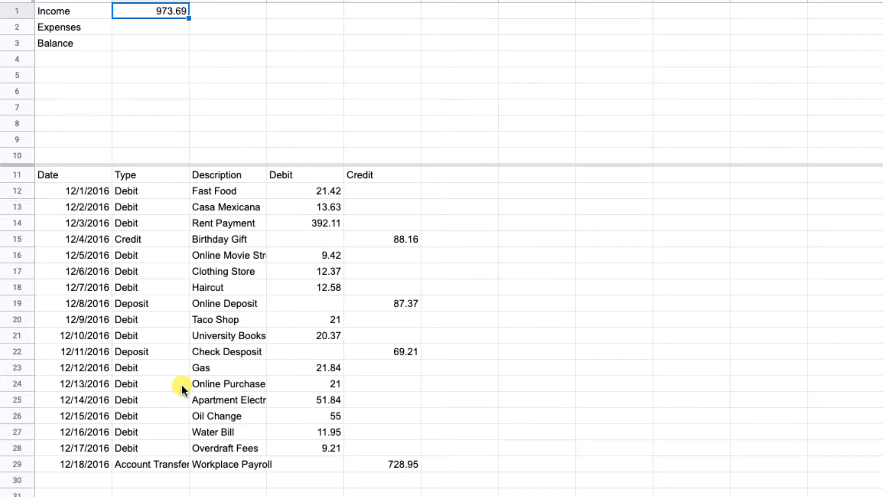
# Step: Calculate the expenses in cell B2 with =sum(d12:d) over the Debit column
pyautogui.click(134, 28)
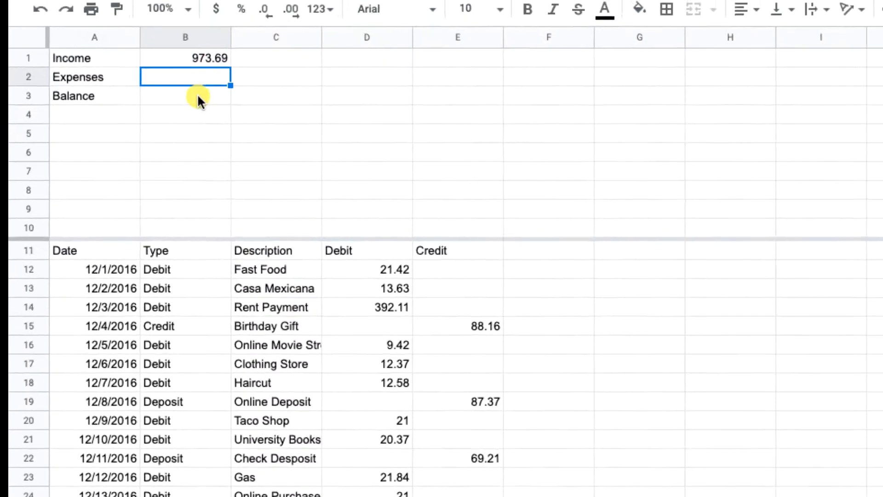
pyautogui.write('=sum')
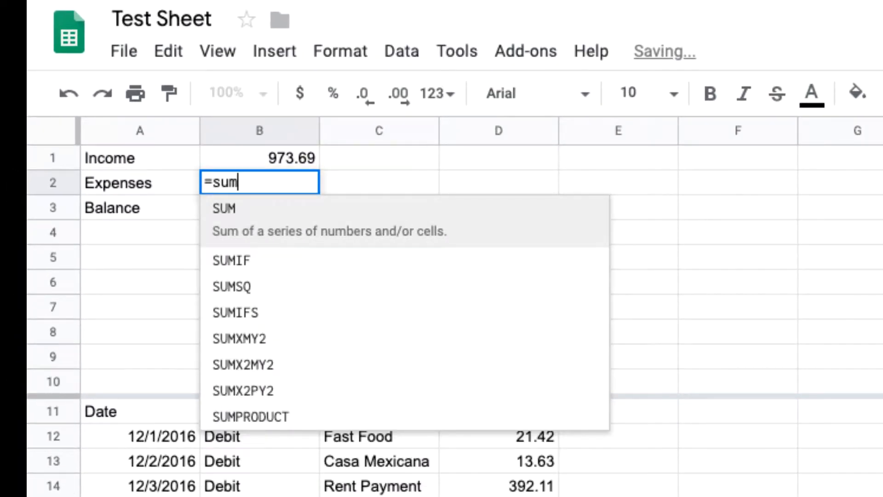
pyautogui.write('(d12')
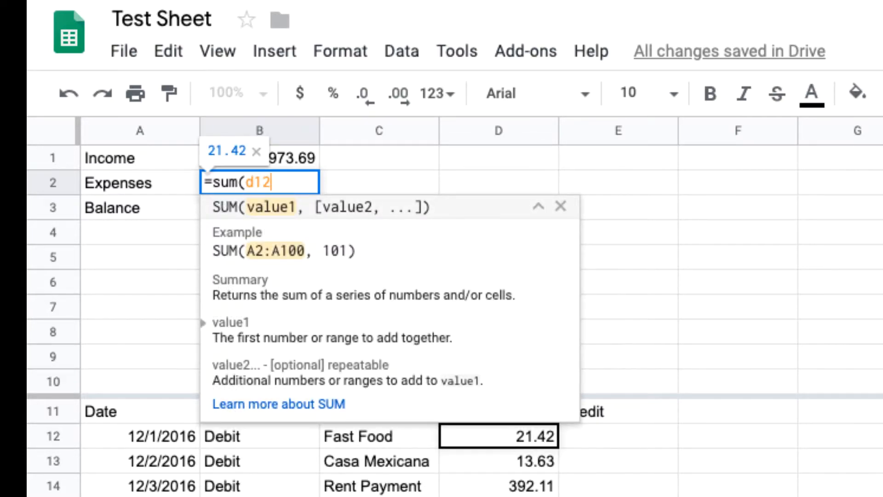
pyautogui.write(':d)')
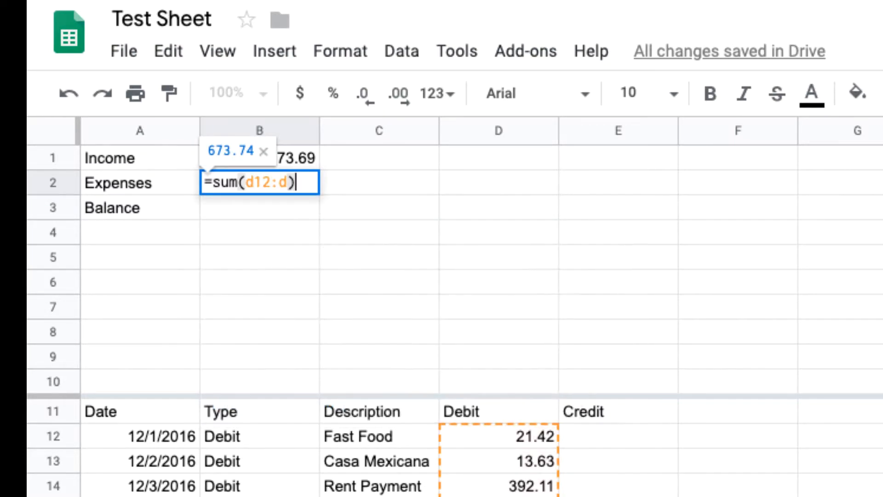
# Step: Calculate the balance in cell B3 with the formula =b1-b2
pyautogui.click(276, 208)
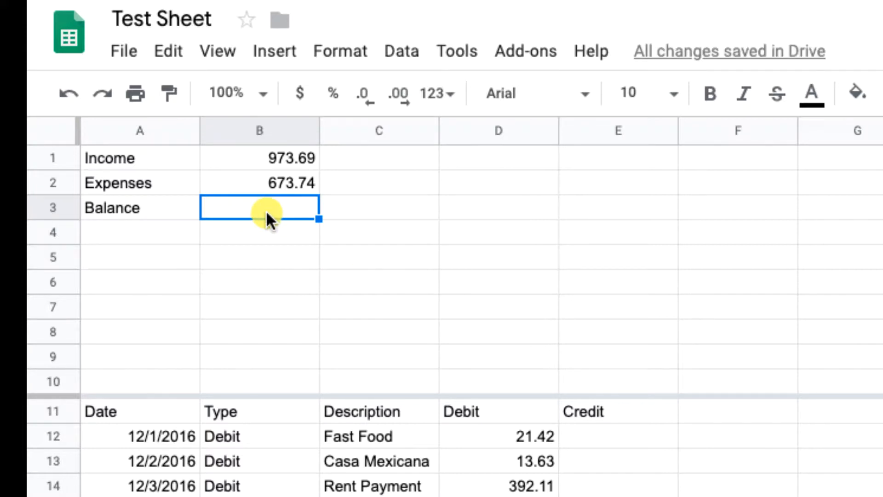
pyautogui.write('=')
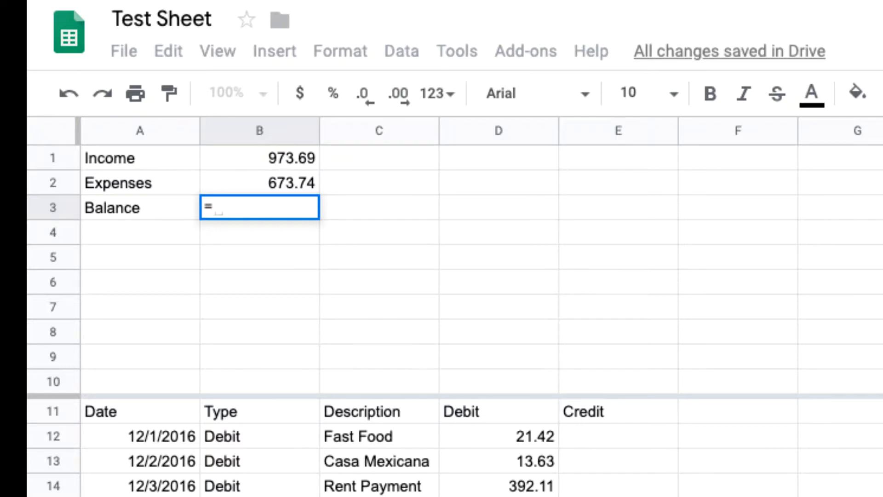
pyautogui.write('b1-b2')
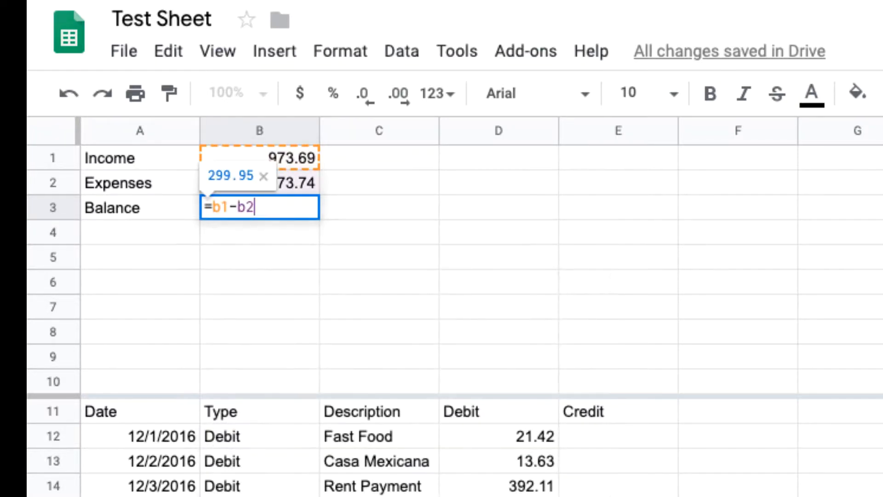
pyautogui.press('Return')
pyautogui.click(281, 204)
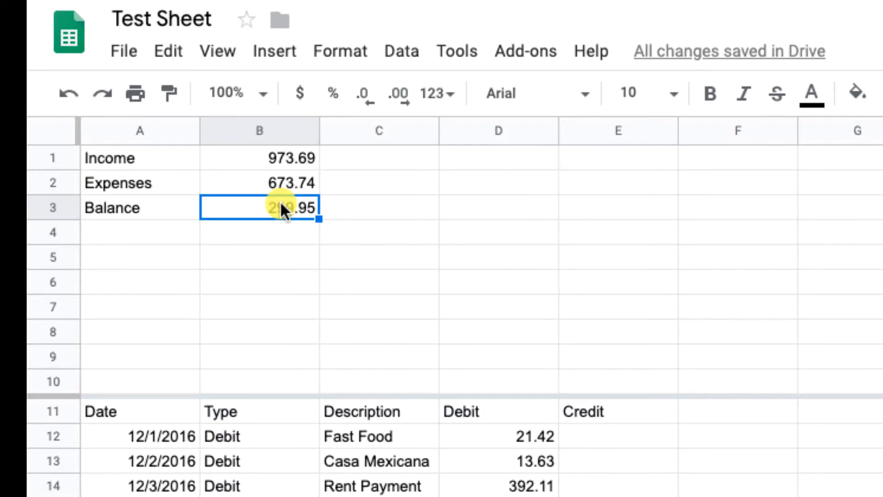
# Step: Add a Category column header in cell F11, next to the Credit header
pyautogui.click(729, 413)
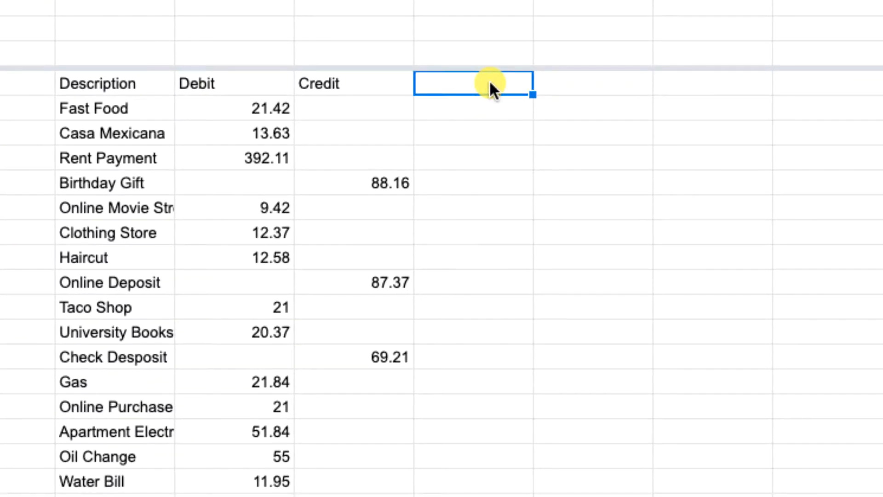
pyautogui.write('Category')
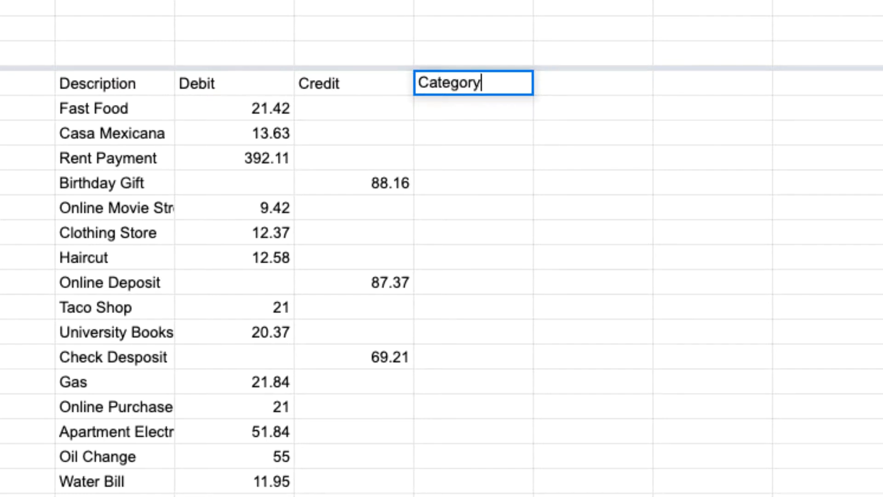
pyautogui.press('Return')
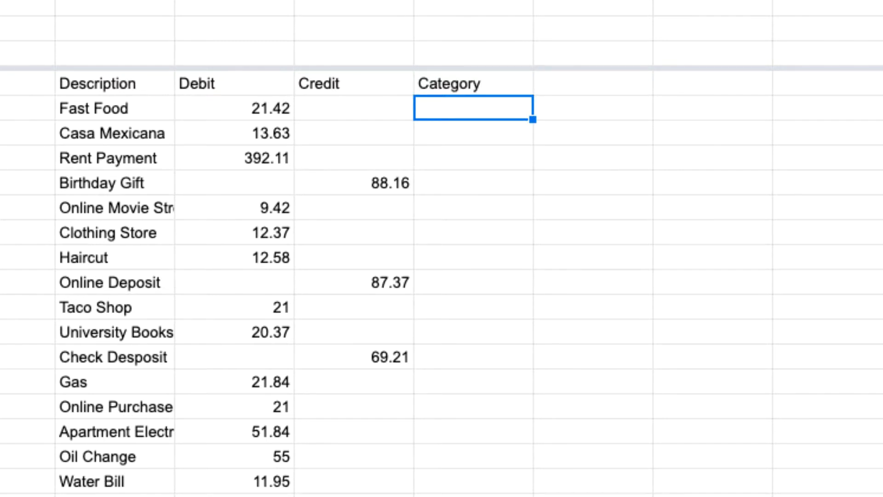
# Step: Examine the transaction descriptions from Fast Food to Oil Change to judge which spending category each belongs to
pyautogui.click(116, 115)
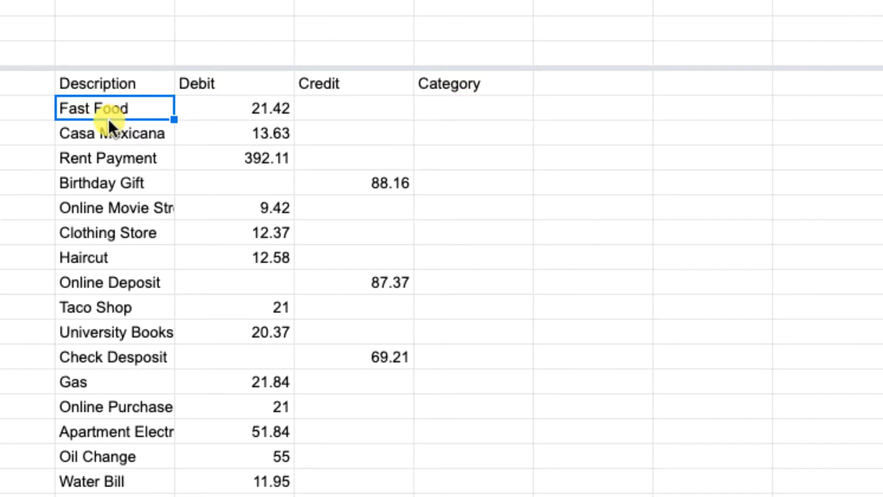
pyautogui.click(106, 128)
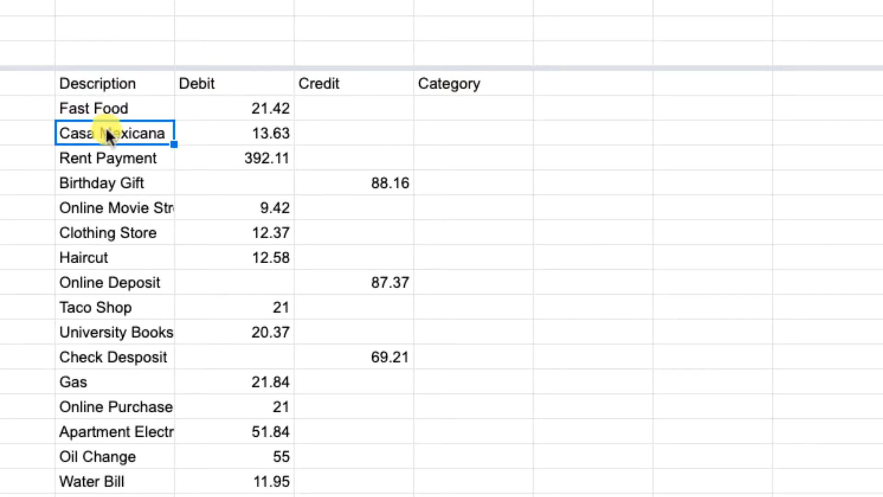
pyautogui.press('Up')
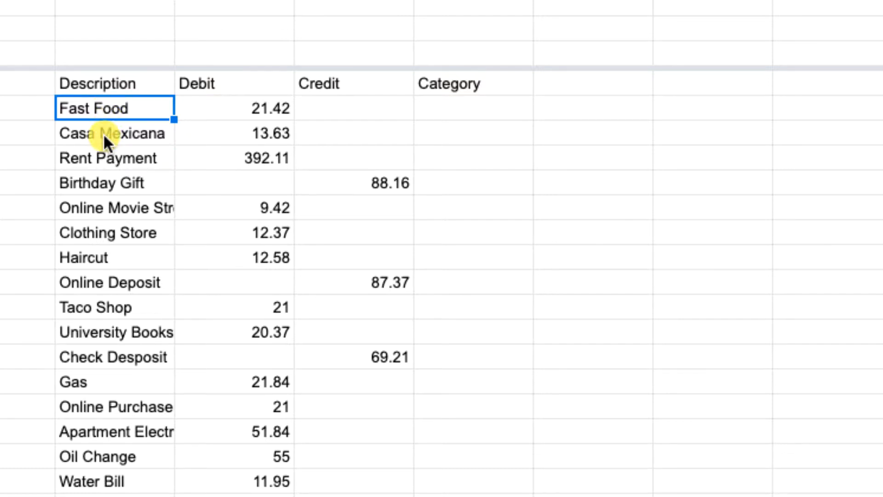
pyautogui.click(103, 133)
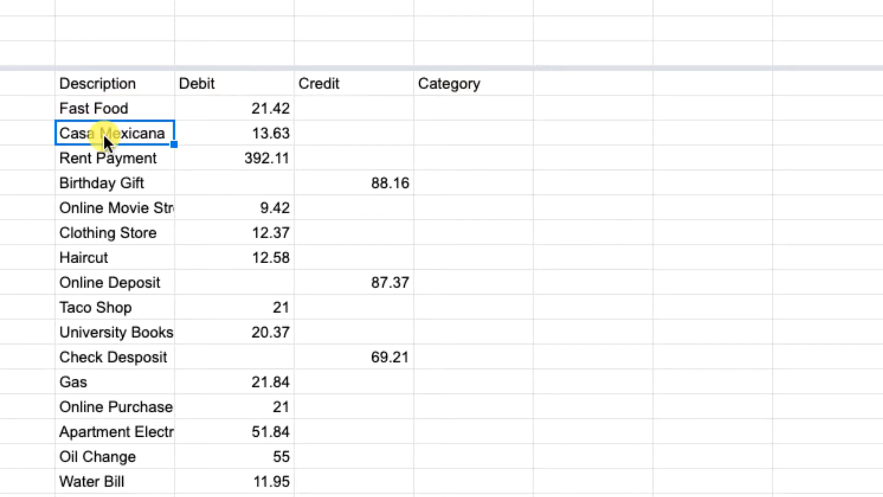
pyautogui.press('Down')
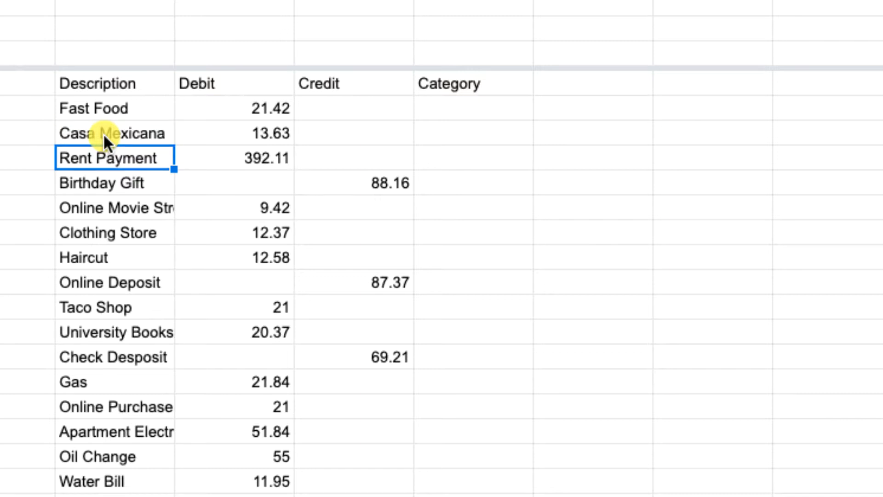
pyautogui.click(109, 210)
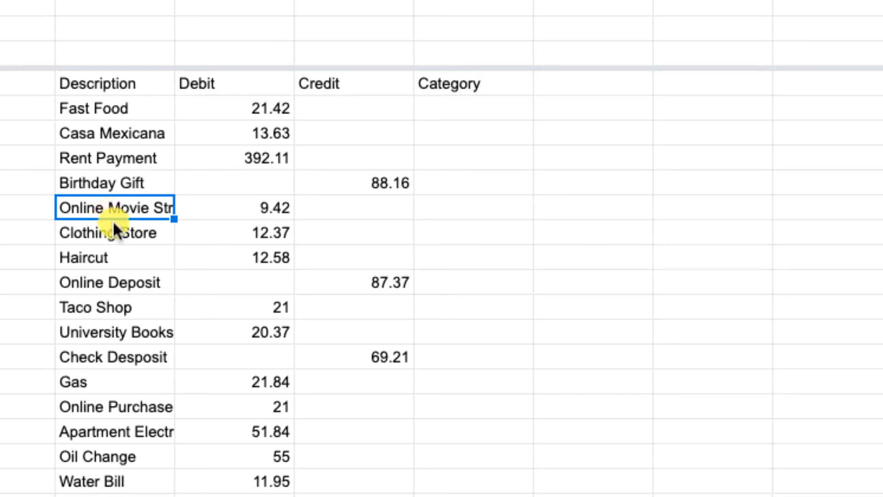
pyautogui.click(118, 235)
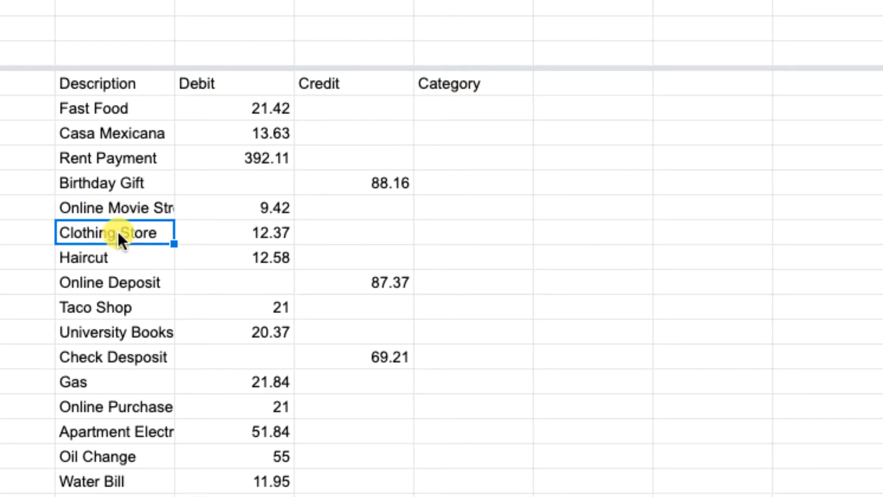
pyautogui.click(81, 263)
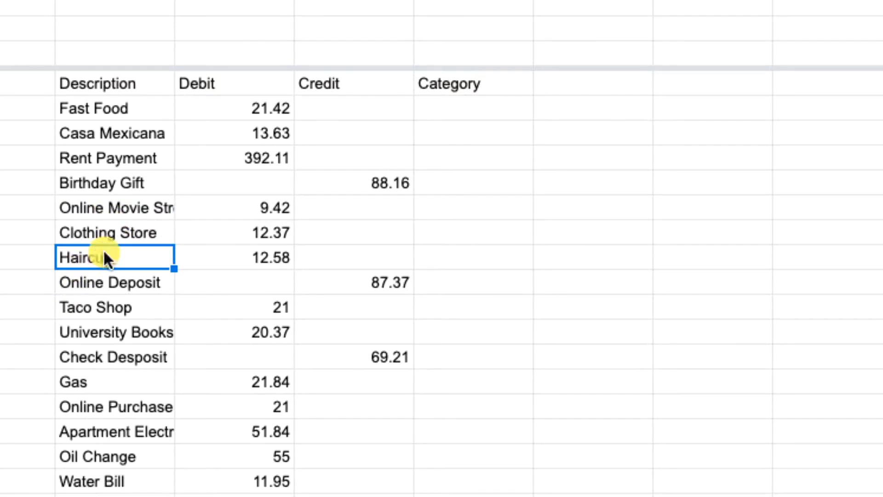
pyautogui.click(87, 389)
pyautogui.press('Down')
pyautogui.press('Down')
pyautogui.press('Down')
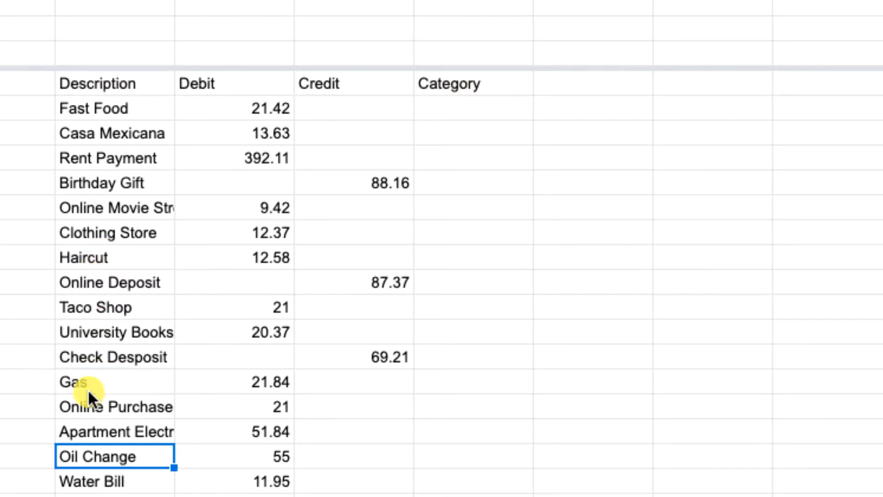
# Step: Examine the descriptions from Online Purchase to Water Bill to judge which spending category each belongs to
pyautogui.press('Down')
pyautogui.press('Down')
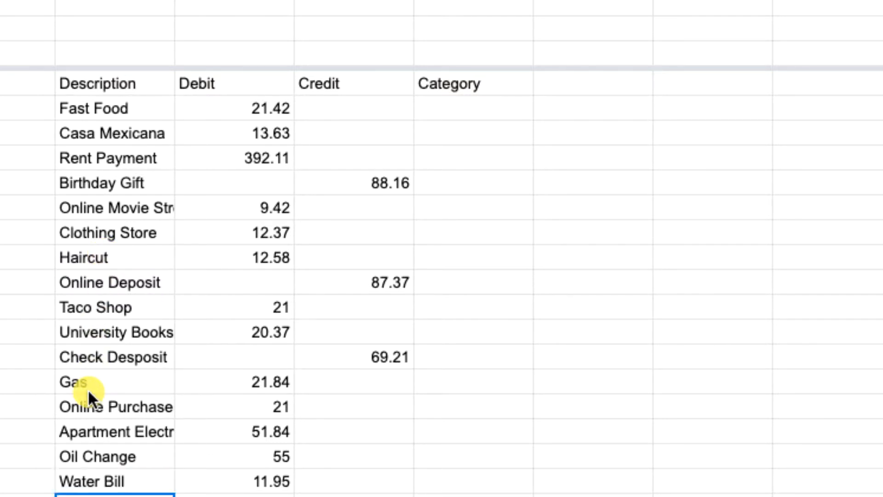
pyautogui.press('Up')
pyautogui.press('Up')
pyautogui.press('Up')
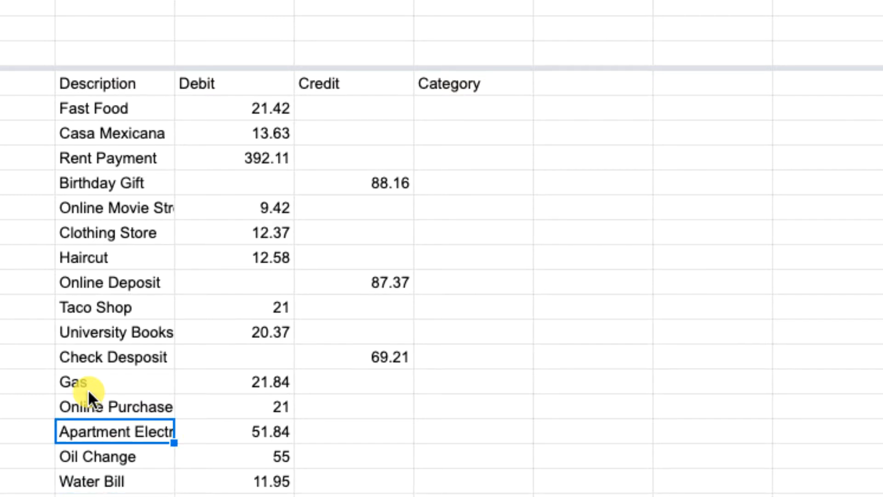
pyautogui.press('Up')
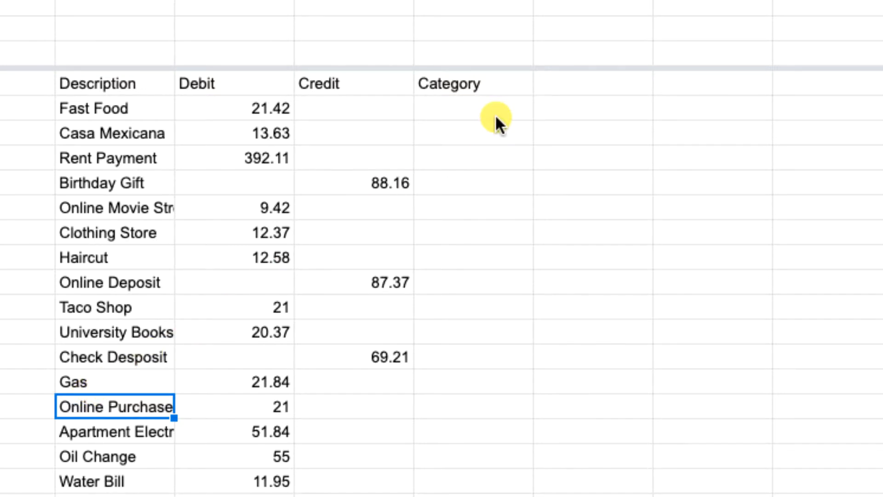
# Step: Open data validation for the cells below the Category header and set its cell range to Sheet1!F12:F
pyautogui.moveTo(495, 114)
pyautogui.mouseDown()
pyautogui.moveTo(474, 210)
pyautogui.moveTo(482, 122)
pyautogui.mouseUp()
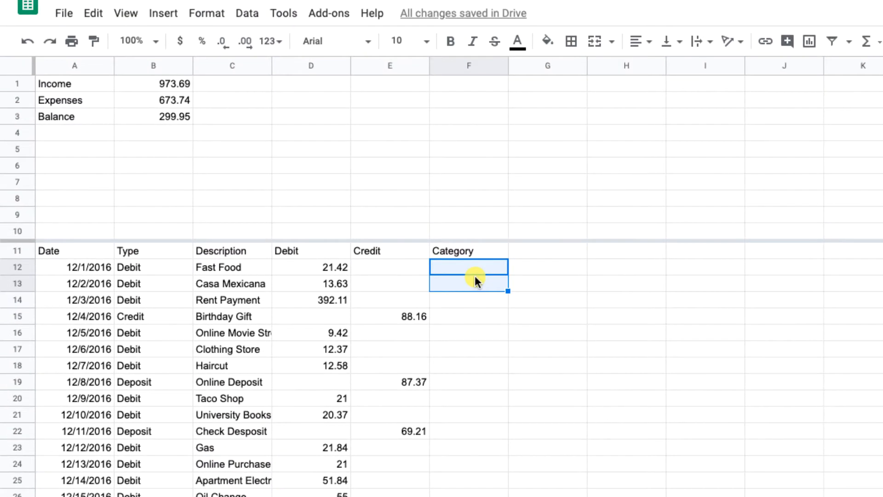
pyautogui.click(246, 14)
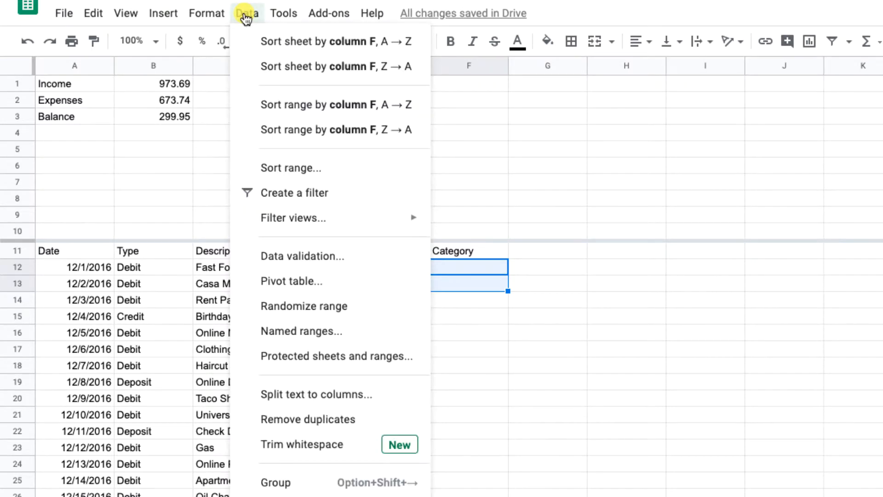
pyautogui.click(302, 255)
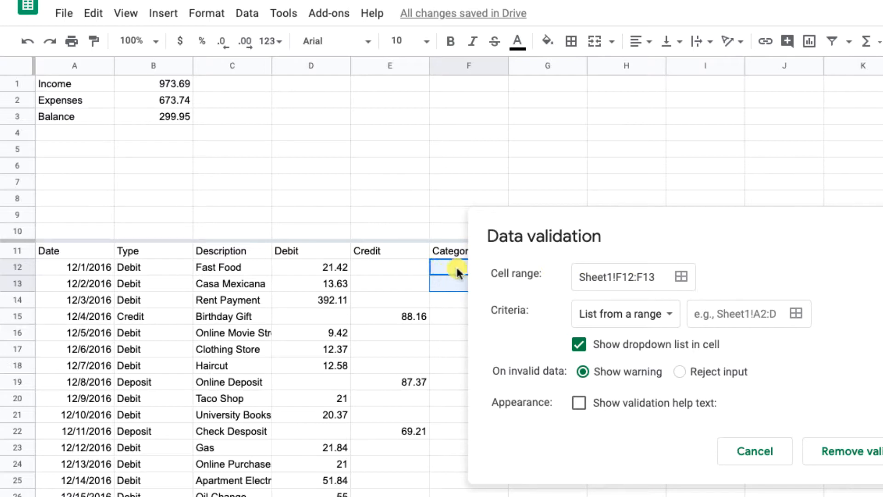
pyautogui.click(660, 276)
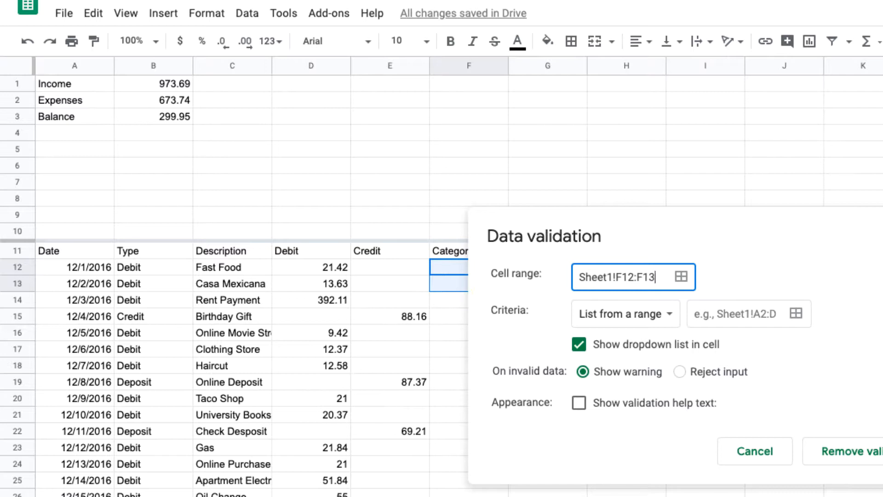
pyautogui.press('BackSpace')
pyautogui.press('BackSpace')
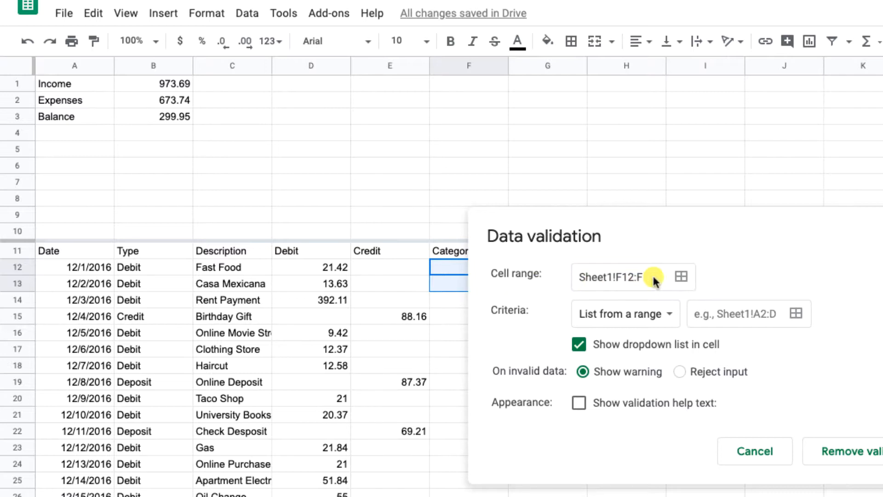
pyautogui.click(677, 276)
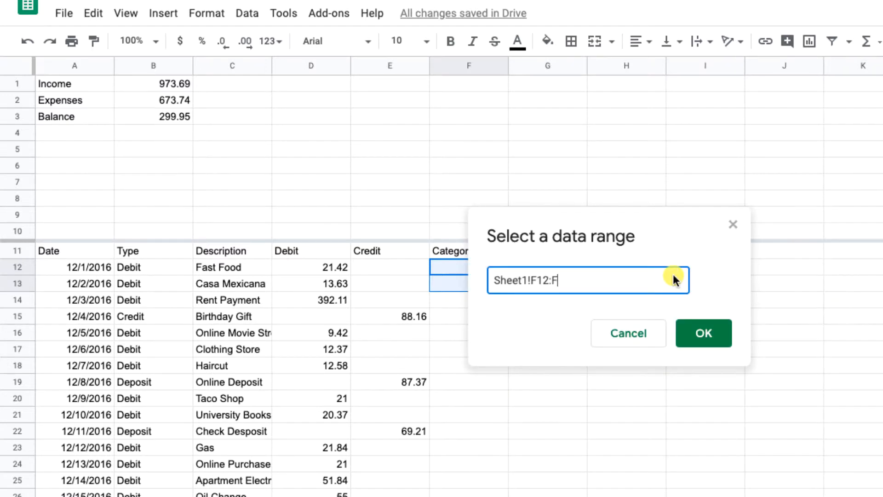
pyautogui.press('Return')
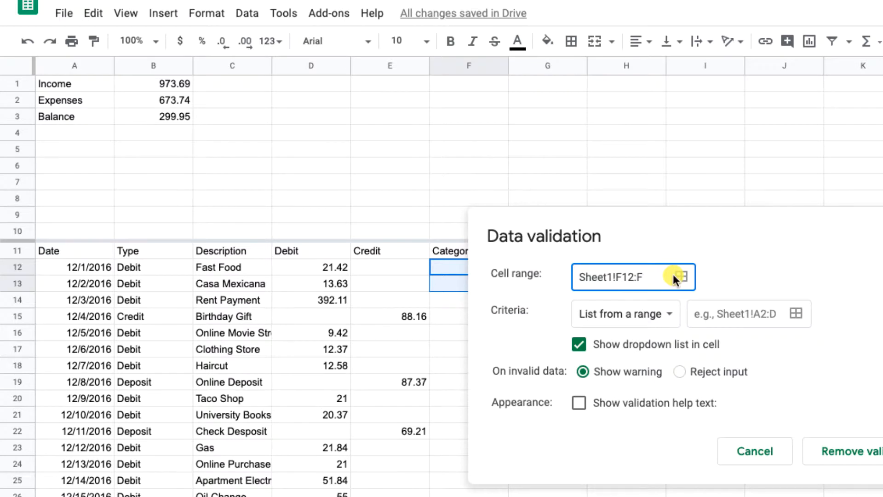
# Step: Set the validation criteria to List of items and enter shopping and house on separate lines
pyautogui.click(667, 311)
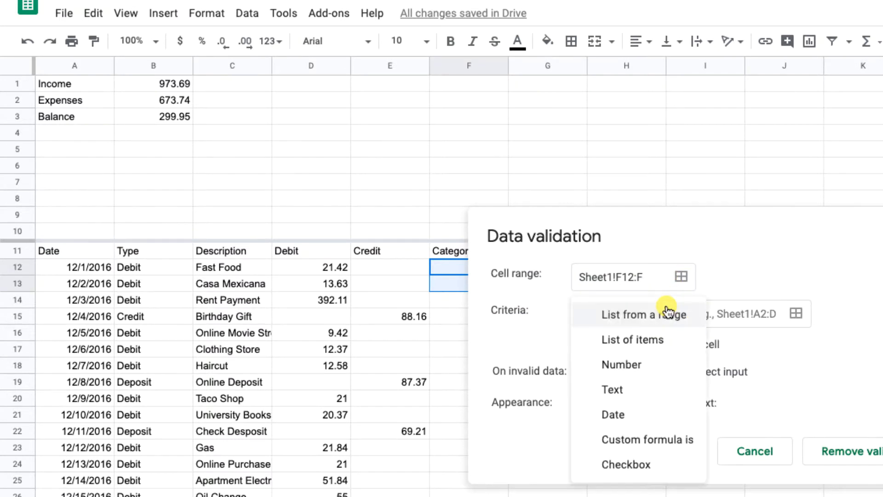
pyautogui.click(636, 342)
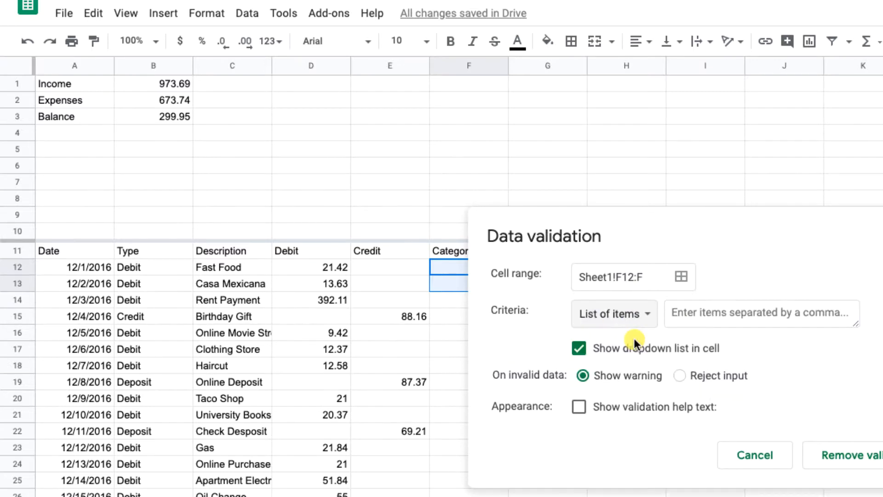
pyautogui.click(712, 317)
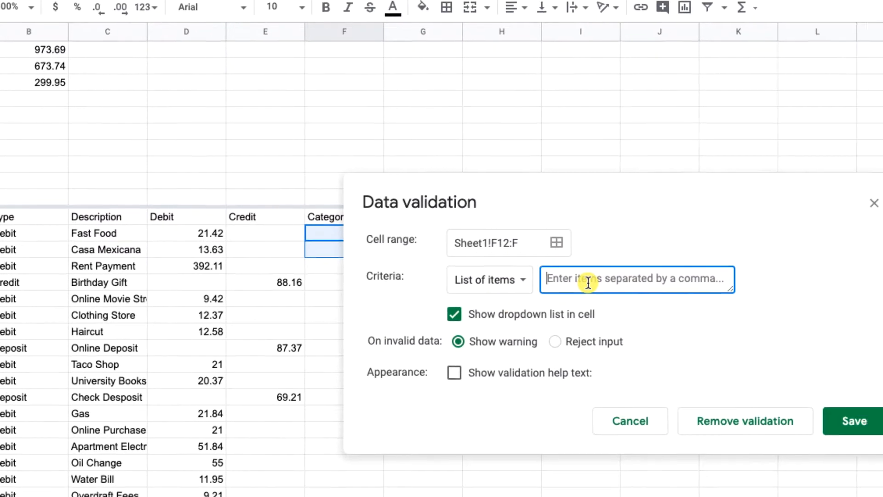
pyautogui.write('shopping')
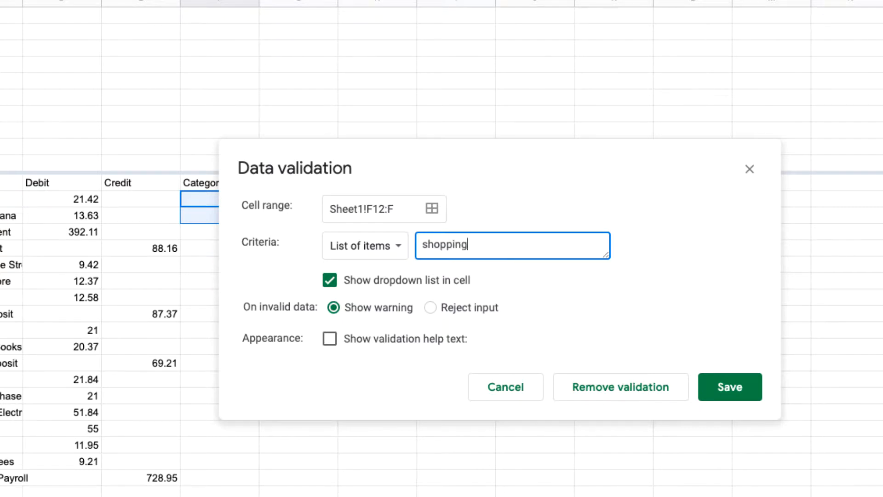
pyautogui.press('Return')
pyautogui.write('house')
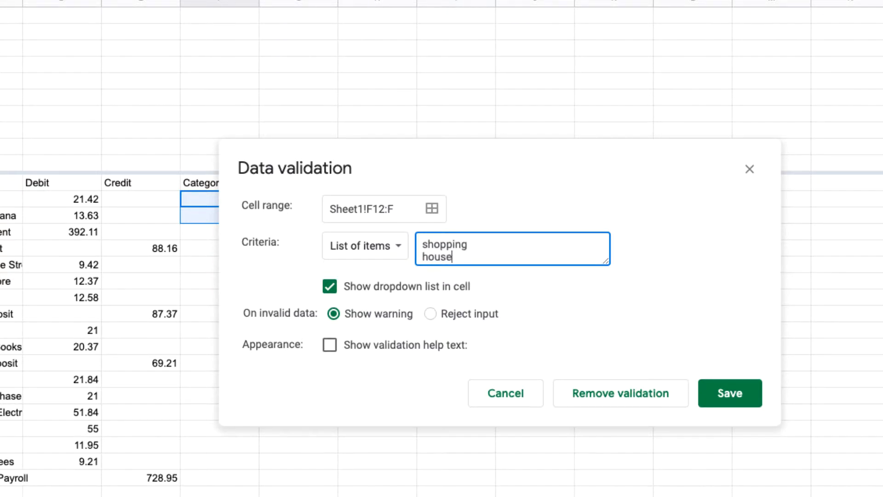
pyautogui.press('Return')
pyautogui.write('nj')
pyautogui.press('BackSpace')
pyautogui.press('BackSpace')
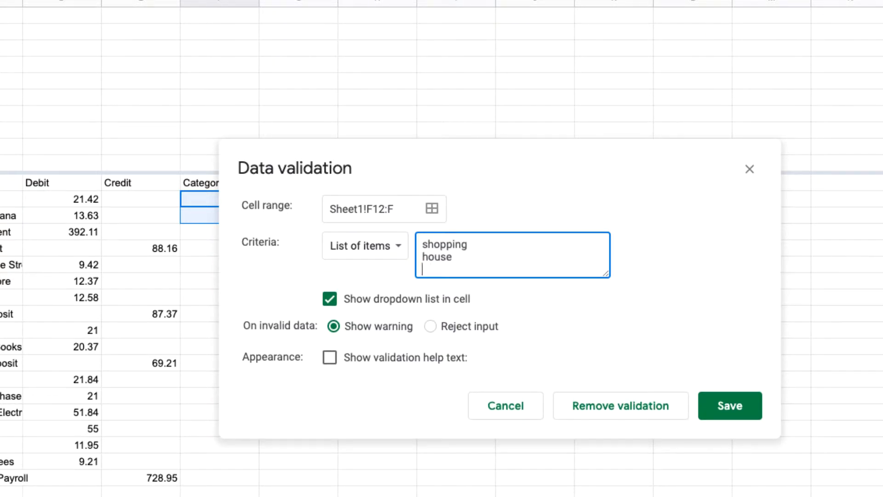
# Step: Add restaurant, other, entertainment and car on separate lines to the validation items and save the rule
pyautogui.write('restaurant')
pyautogui.press('Return')
pyautogui.write('other')
pyautogui.press('Return')
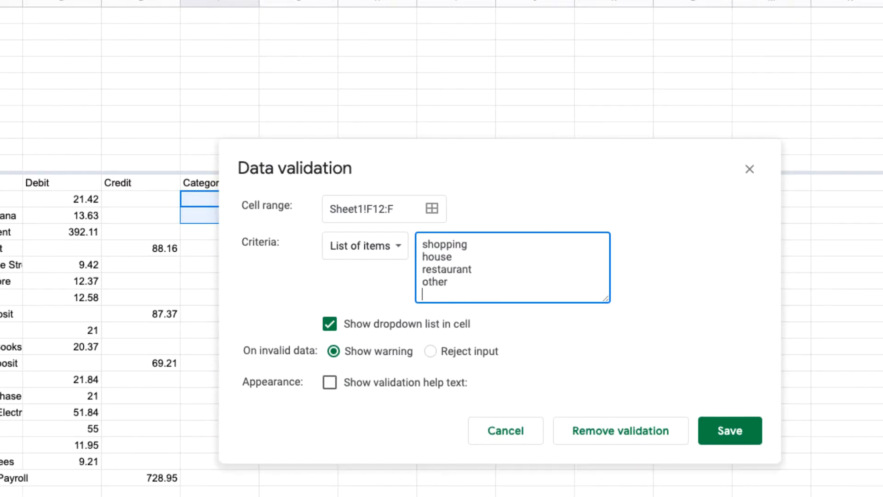
pyautogui.write('entertainment')
pyautogui.press('Return')
pyautogui.write('car')
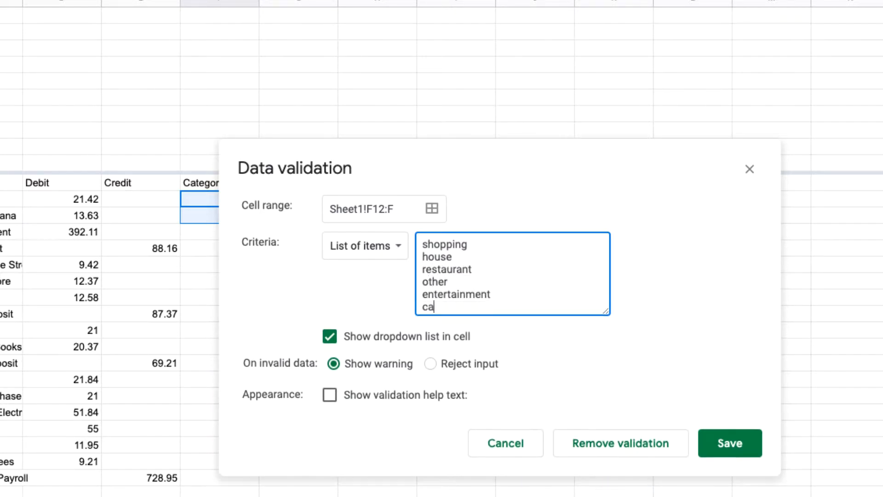
pyautogui.click(735, 442)
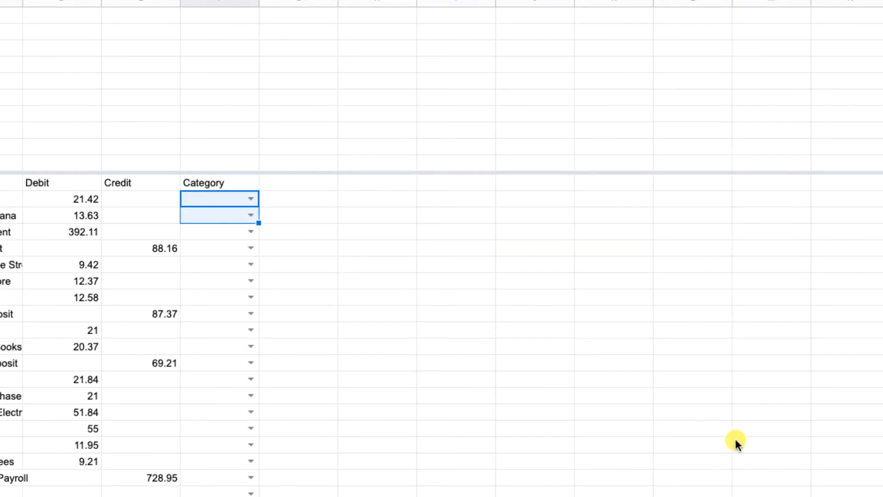
# Step: Try out the Category dropdown in cell F12 by choosing its entry, and undo the choice
pyautogui.click(238, 199)
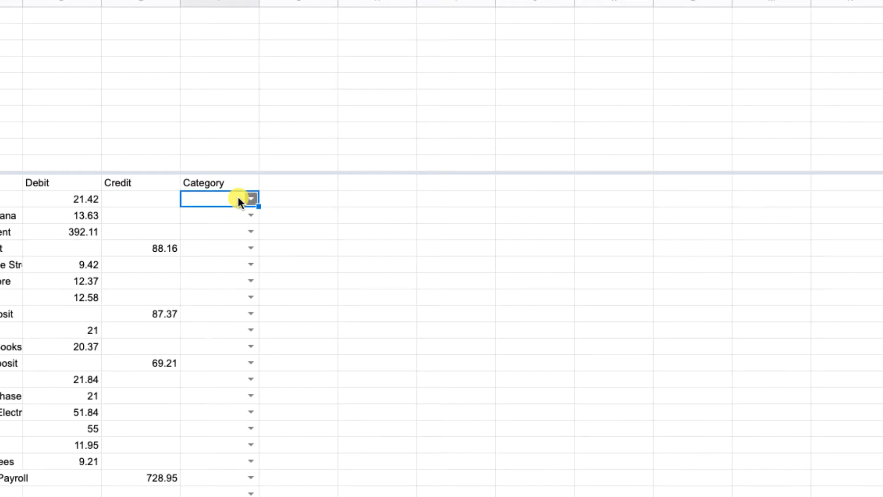
pyautogui.doubleClick(238, 198)
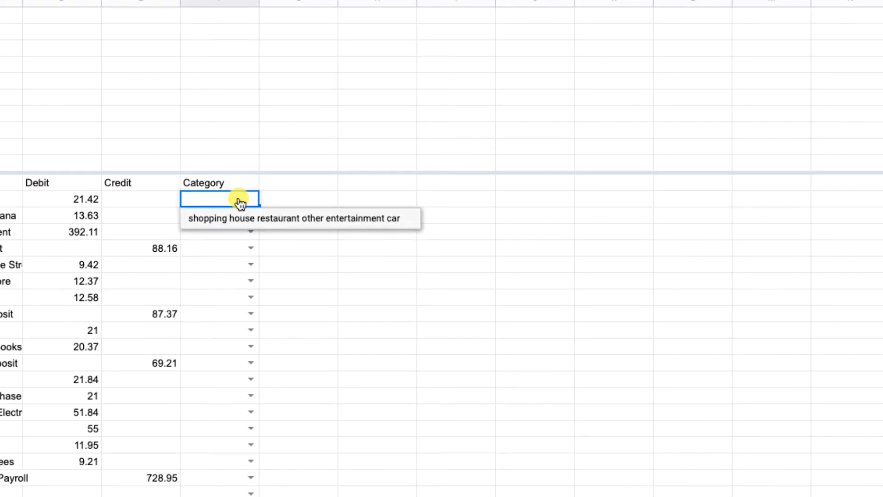
pyautogui.press('Return')
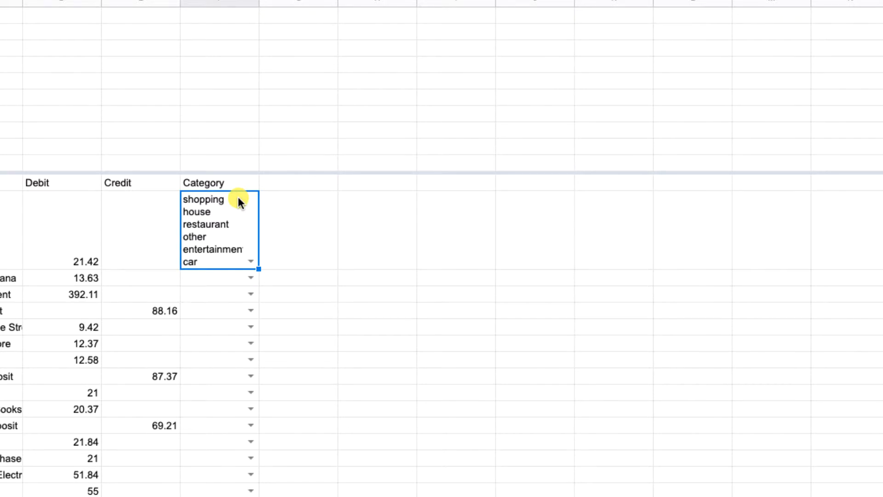
pyautogui.hotkey('ctrl', 'z')
# Step: Edit the data validation of cell F13 to separate its list items with commas, and save it
pyautogui.click(0, 0)
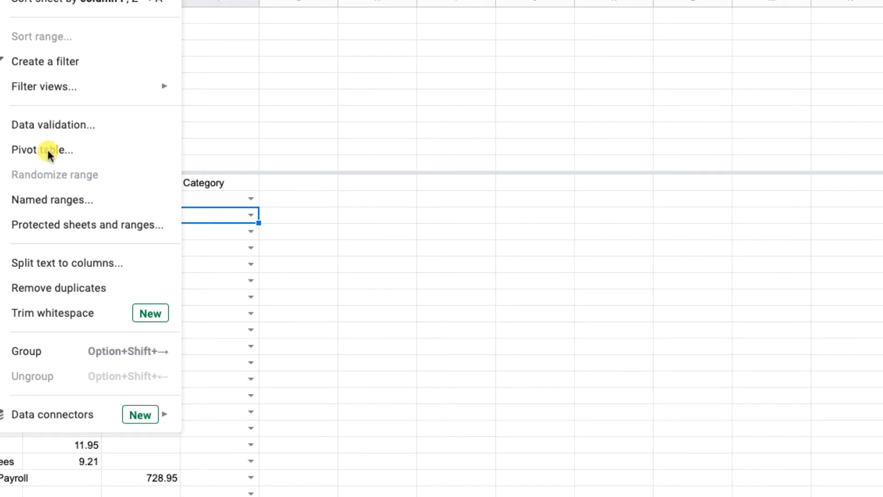
pyautogui.click(47, 124)
pyautogui.click(496, 216)
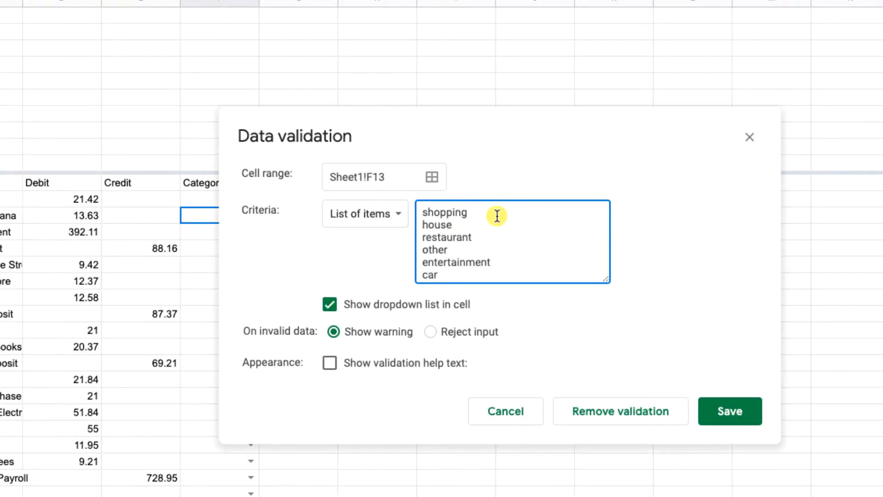
pyautogui.write(',')
pyautogui.press('Down')
pyautogui.press('Down')
pyautogui.press('Right')
pyautogui.press('Right')
pyautogui.press('Right')
pyautogui.press('Right')
pyautogui.write(',')
pyautogui.press('Down')
pyautogui.write(',')
pyautogui.press('Right')
pyautogui.press('Down')
pyautogui.click(499, 261)
pyautogui.write(',')
pyautogui.click(709, 409)
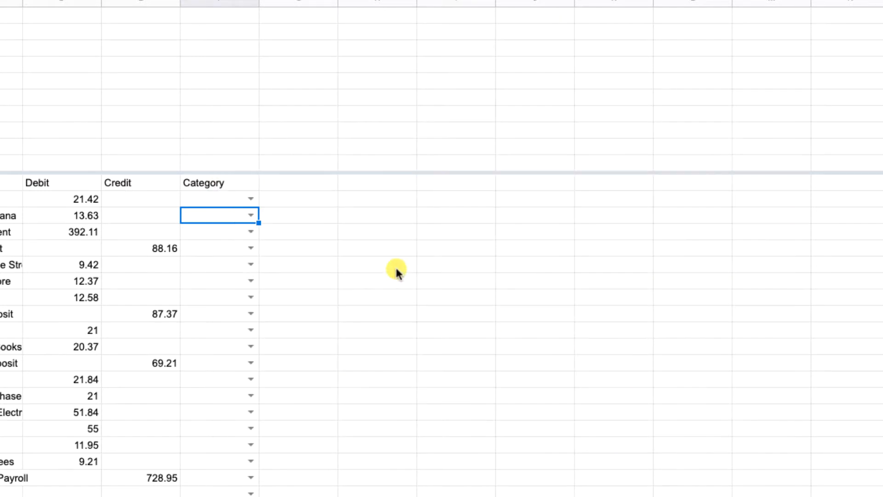
# Step: Check the dropdown in cell F12, reopen its data validation and extend the cell range to Sheet1!F12:F
pyautogui.click(247, 200)
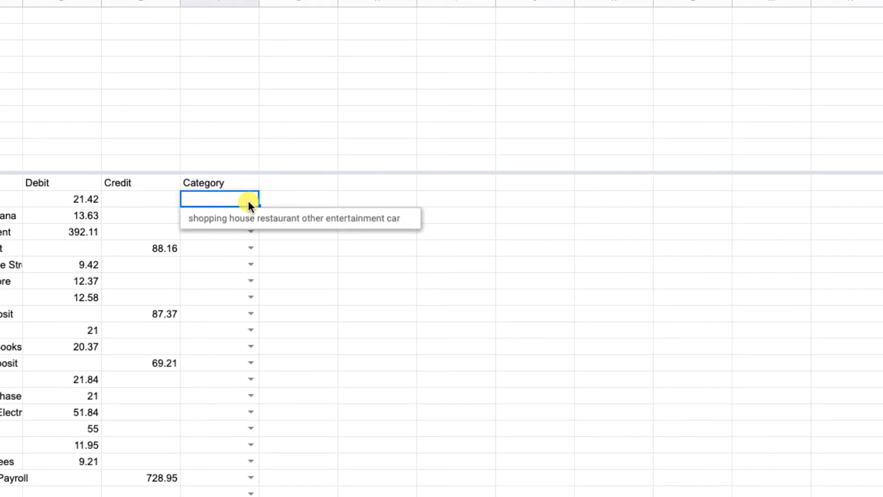
pyautogui.press('Escape')
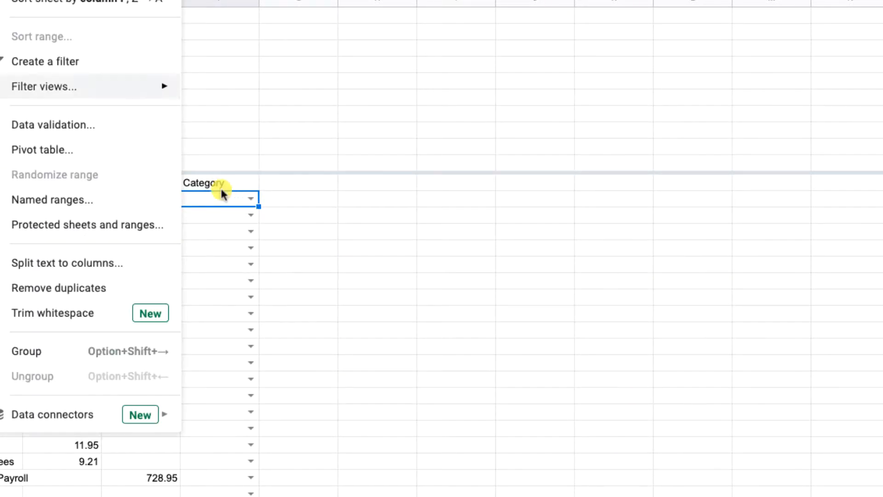
pyautogui.click(62, 123)
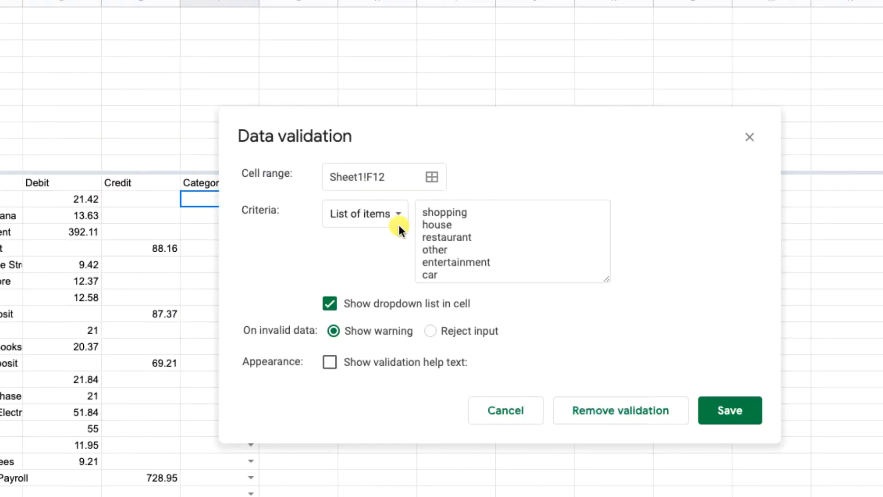
pyautogui.click(395, 177)
pyautogui.write(':F')
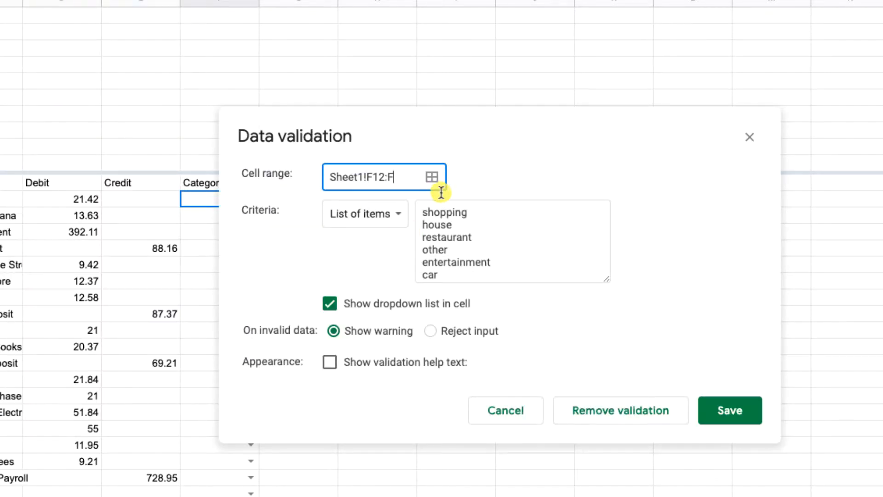
# Step: Put commas after shopping, house, restaurant, other and entertainment in the validation list, and save the rule
pyautogui.click(512, 211)
pyautogui.write(',')
pyautogui.press('Down')
pyautogui.write(',')
pyautogui.press('Down')
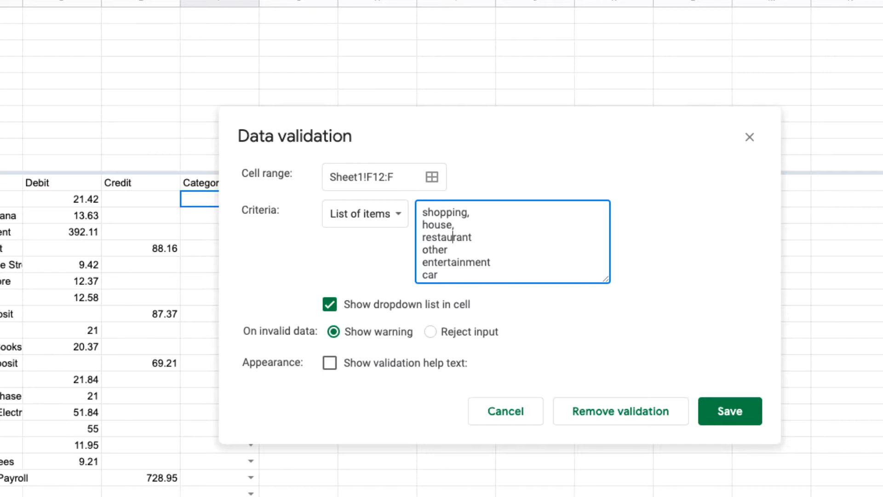
pyautogui.press('End')
pyautogui.write(',')
pyautogui.press('Down')
pyautogui.write(',')
pyautogui.press('Down')
pyautogui.press('Down')
pyautogui.click(509, 262)
pyautogui.write(',')
pyautogui.click(737, 409)
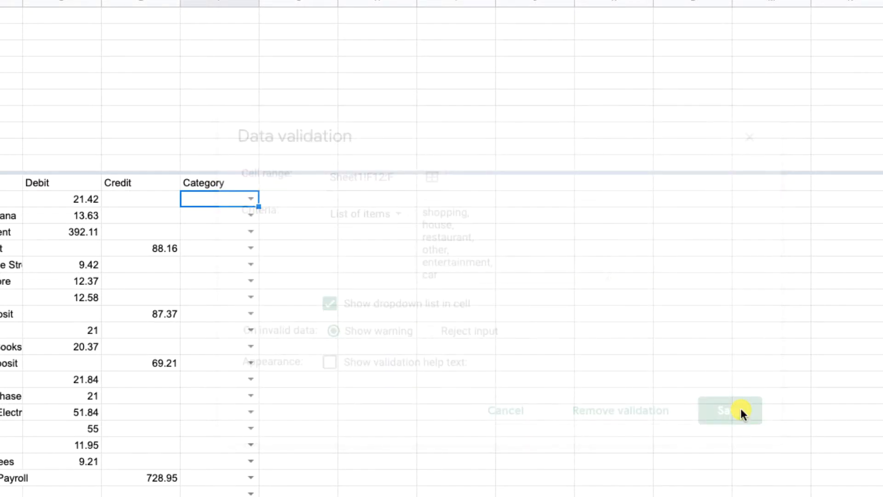
# Step: Review the dropdown choices in cell F12 and categorise the Fast Food transaction as restaurant
pyautogui.click(251, 199)
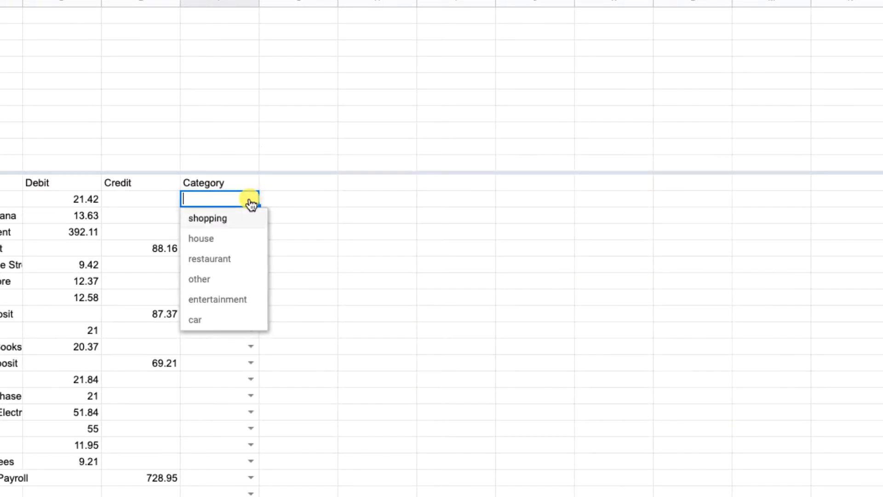
pyautogui.press('Down')
pyautogui.press('Down')
pyautogui.press('Down')
pyautogui.press('Down')
pyautogui.press('Down')
pyautogui.press('Up')
pyautogui.press('Up')
pyautogui.press('Up')
pyautogui.press('Up')
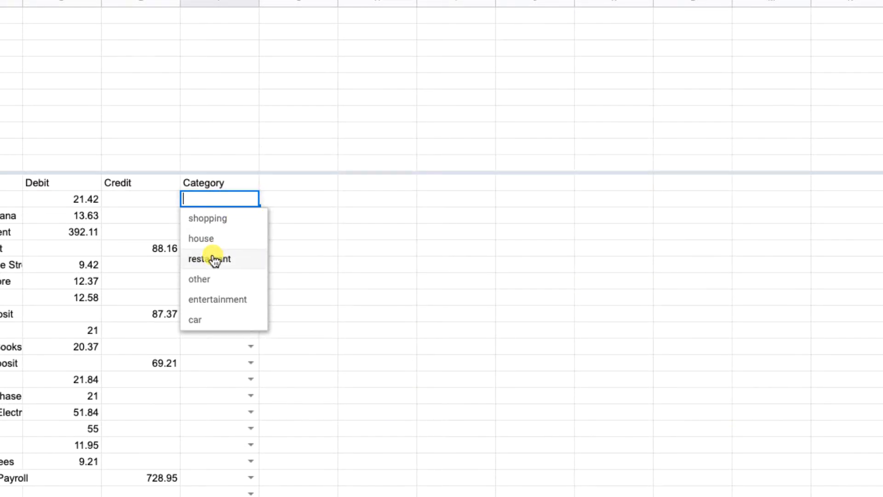
pyautogui.click(214, 258)
# Step: Categorise the Casa Mexicana transaction in cell F13 as restaurant
pyautogui.click(235, 216)
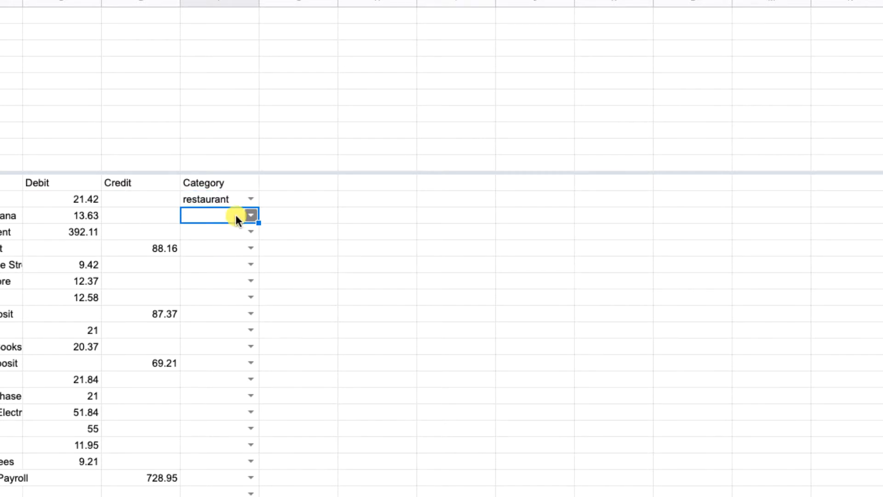
pyautogui.click(237, 216)
pyautogui.press('Return')
# Step: Categorise the Rent Payment transaction in cell F14 as house
pyautogui.click(252, 233)
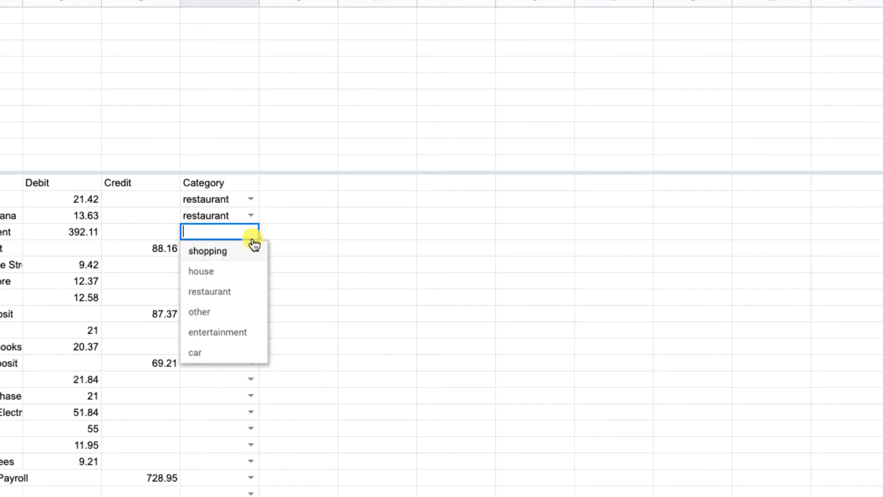
pyautogui.click(222, 273)
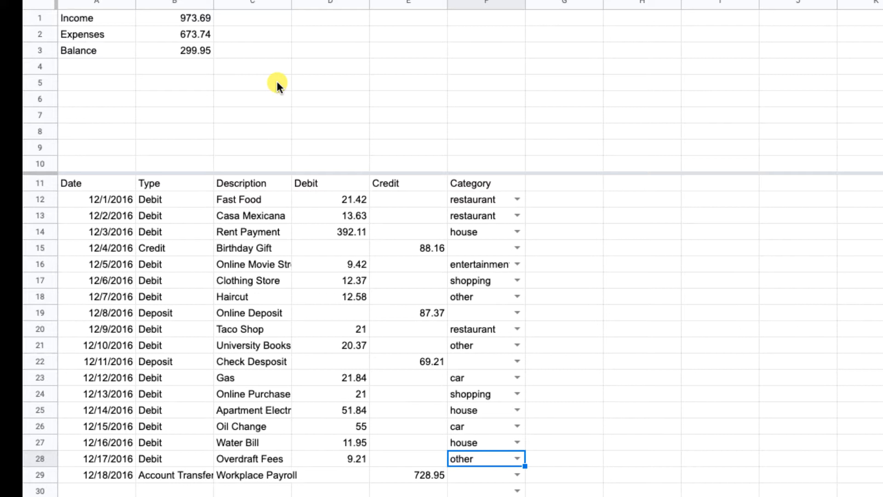
# Step: Enter the heading By Category in cell D1, with the labels Restaurant and House below it in D2 and D3
pyautogui.click(321, 17)
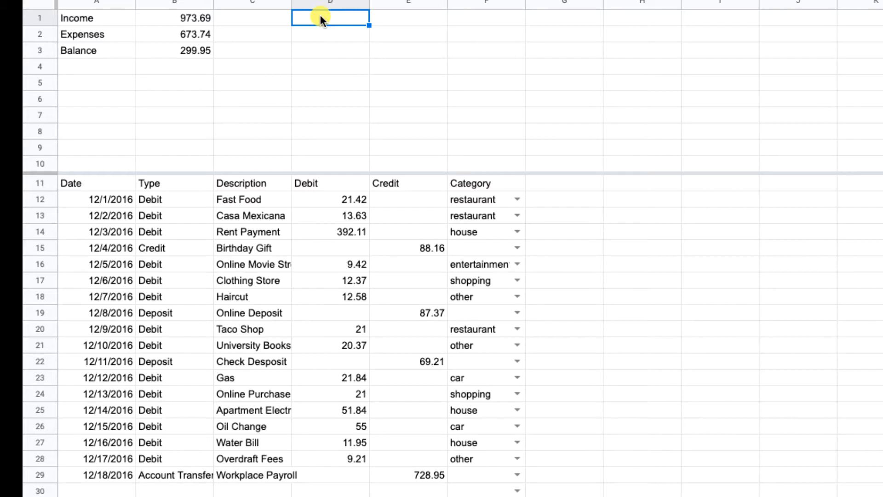
pyautogui.write('By Category')
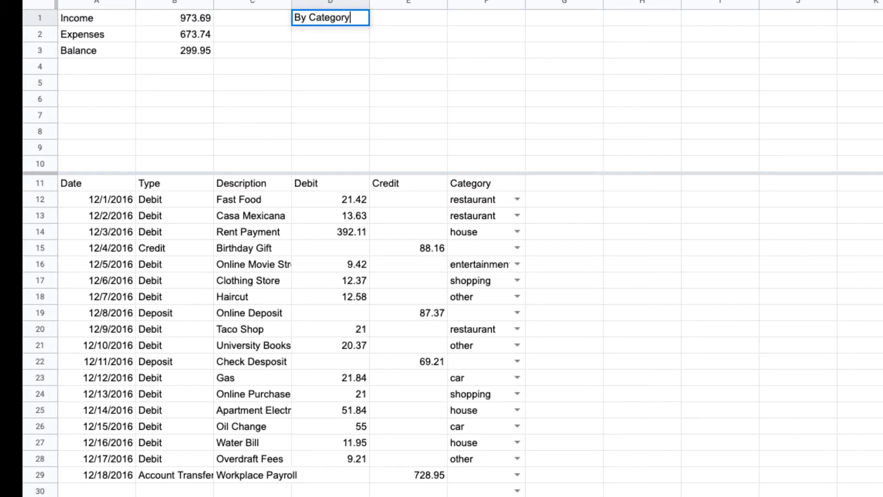
pyautogui.press('Return')
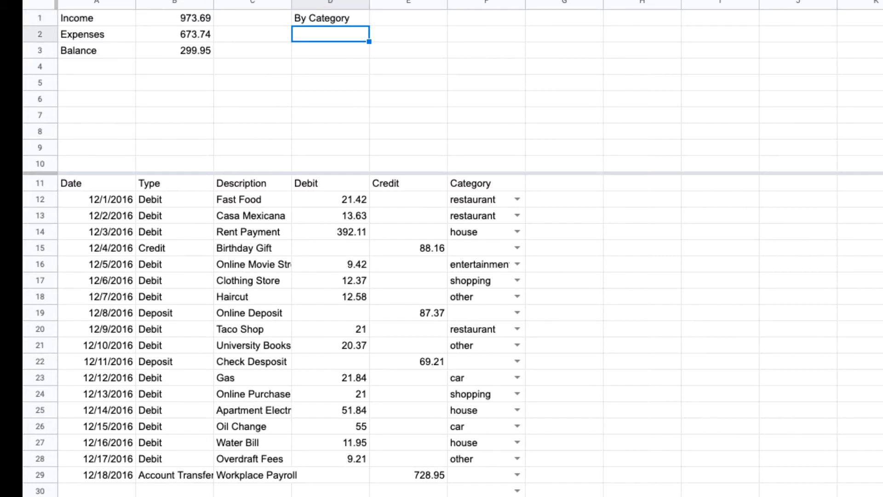
pyautogui.write('Restaurant')
pyautogui.press('Return')
pyautogui.write('H')
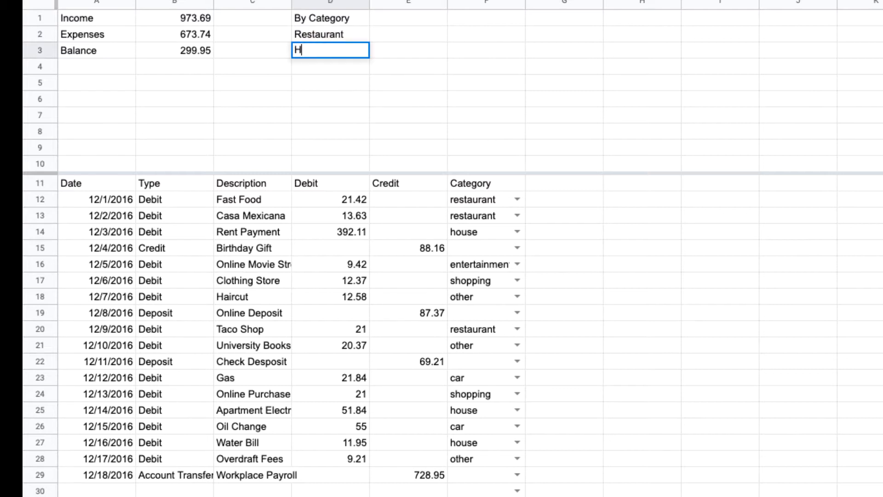
pyautogui.write('ouse')
pyautogui.press('Return')
# Step: Continue the category labels in D4:D7 with Entertainment, Shopping, Car and Other
pyautogui.write('Entertain')
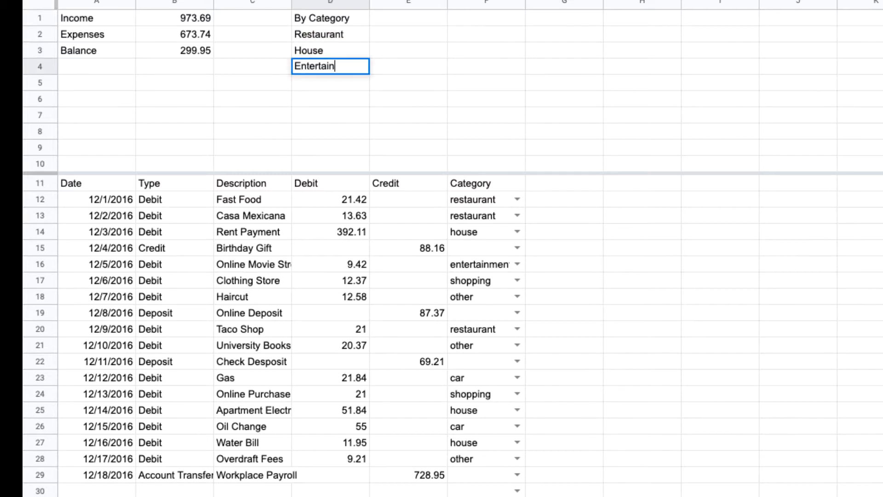
pyautogui.write('ment')
pyautogui.press('Return')
pyautogui.write('Shopping')
pyautogui.press('Return')
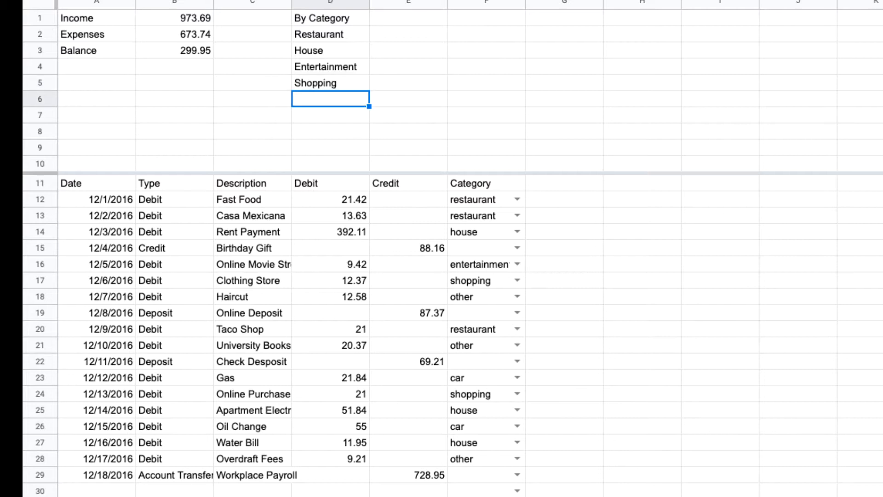
pyautogui.write('Car')
pyautogui.press('Return')
pyautogui.write('Other')
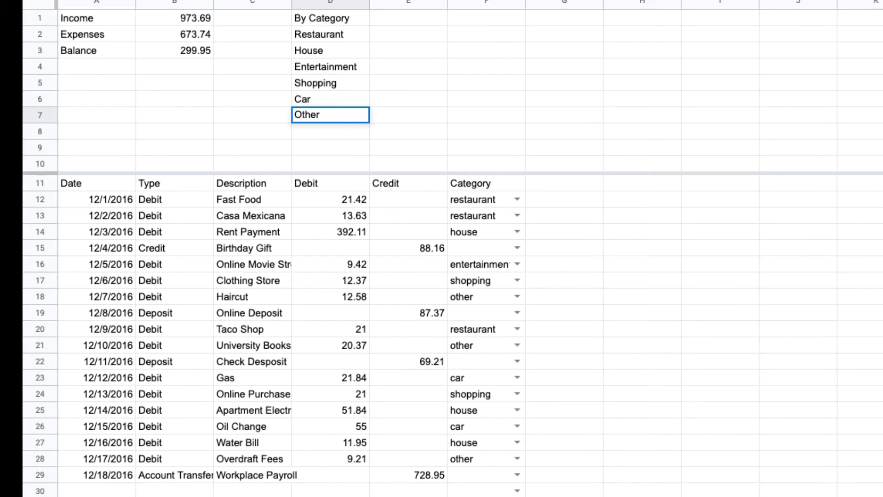
pyautogui.press('Return')
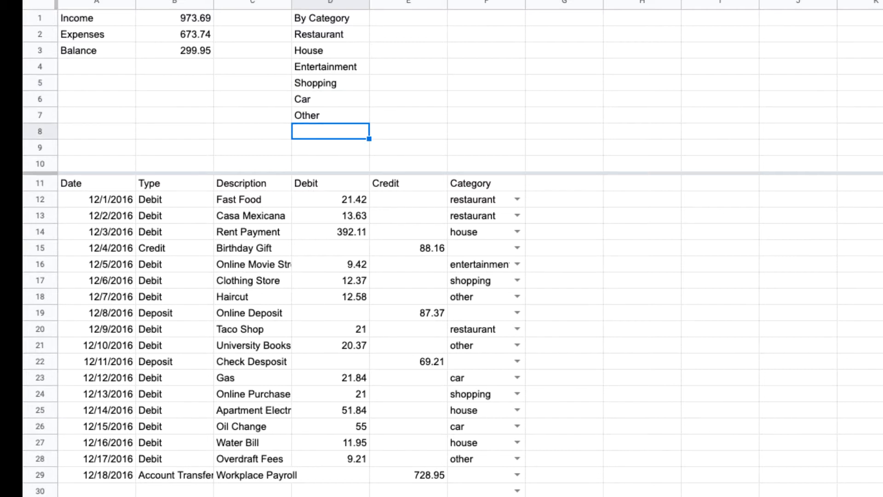
# Step: Start a SUMIF formula in cell E2 beside Restaurant, using $f$12:$f as the range to test
pyautogui.click(414, 34)
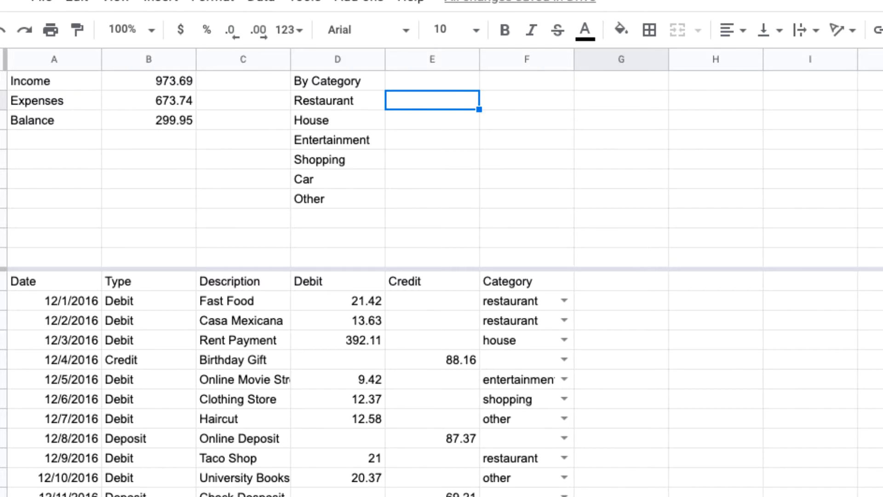
pyautogui.write('=sumif')
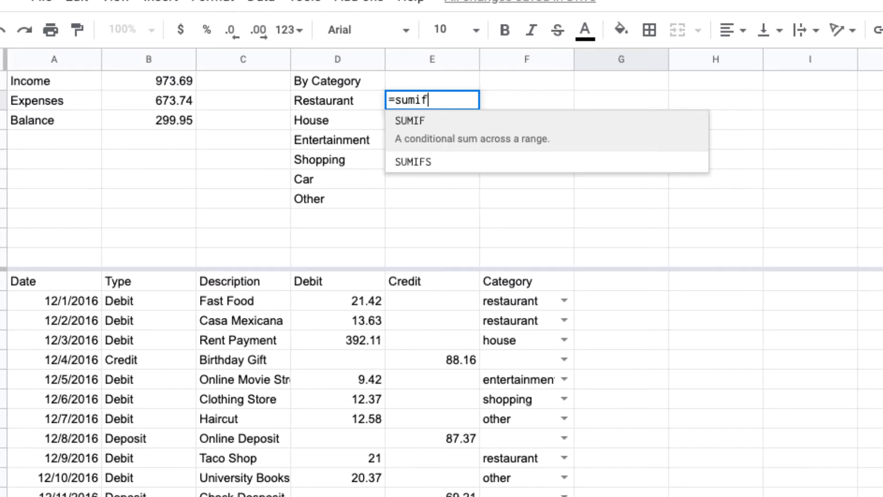
pyautogui.write('(')
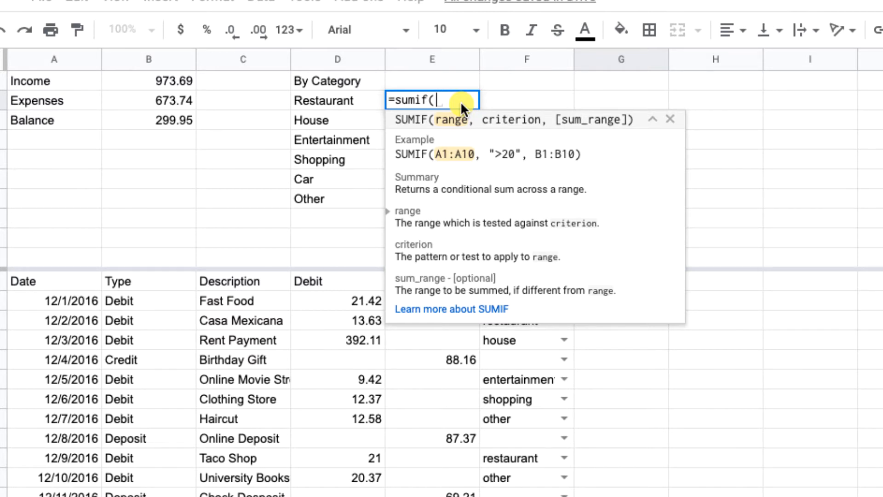
pyautogui.write('$')
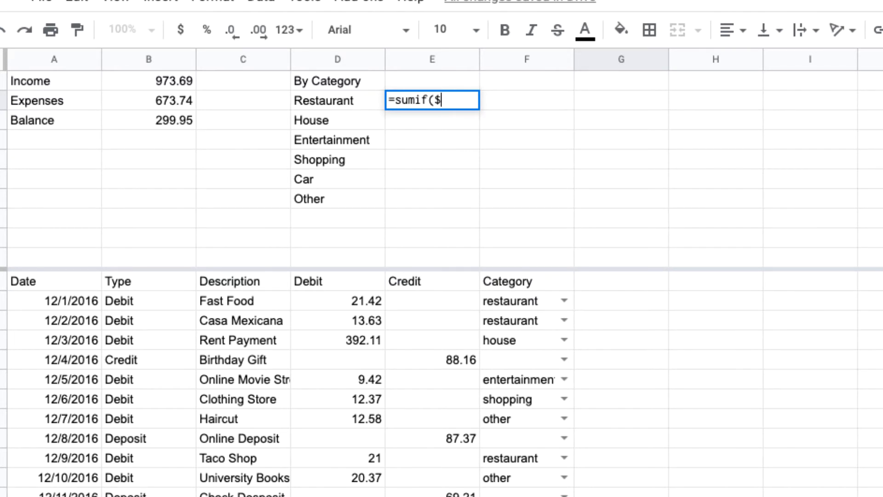
pyautogui.write('f$12')
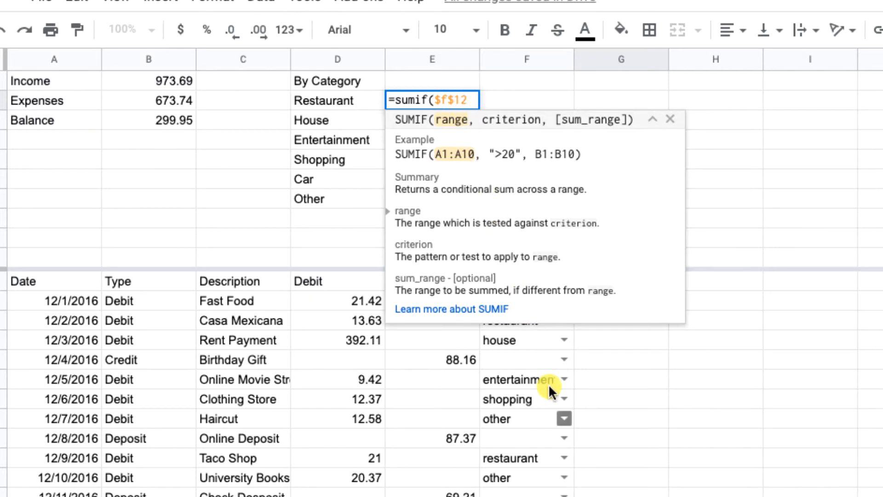
pyautogui.write(':')
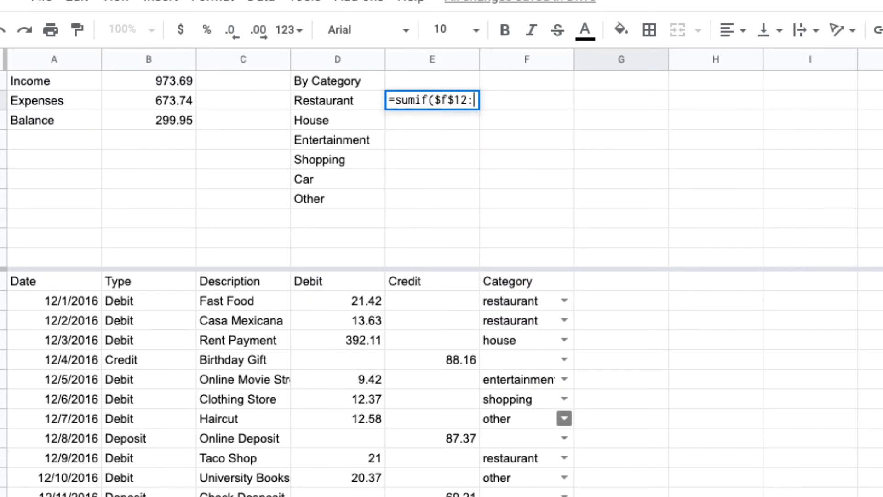
pyautogui.write('$f')
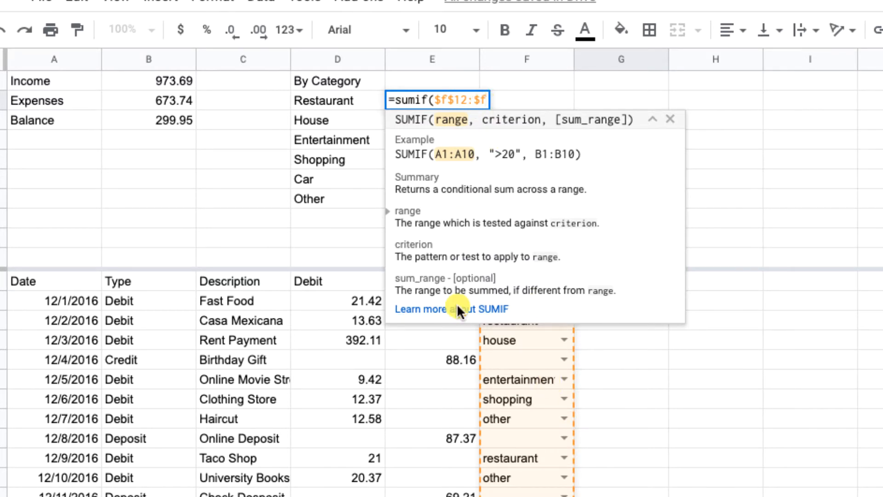
# Step: Add cell d2 as the SUMIF criterion, keeping it a relative reference without dollar signs
pyautogui.write(',')
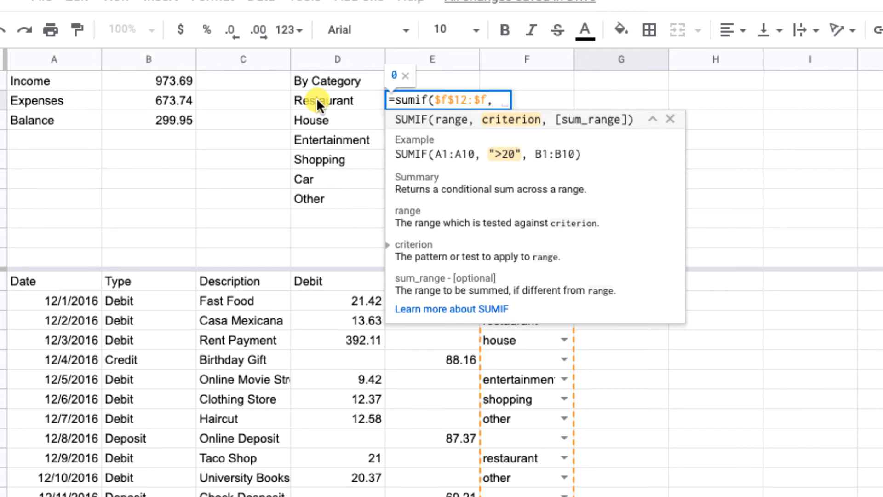
pyautogui.write('d2')
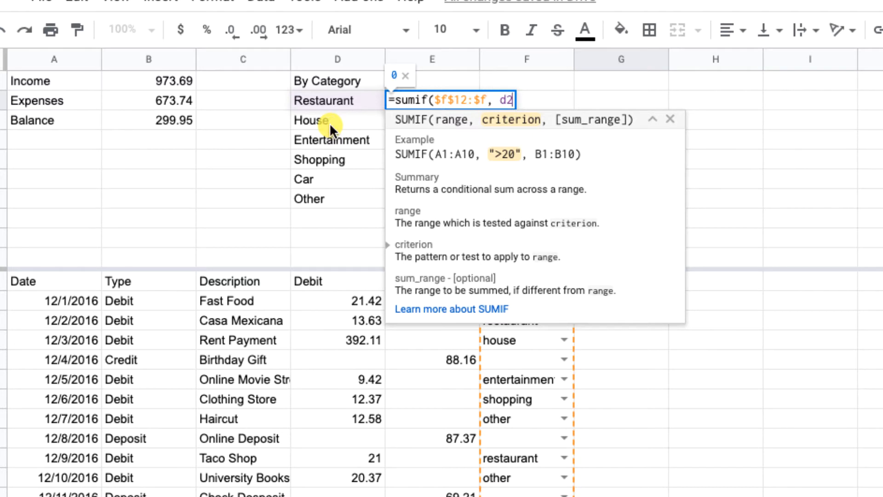
pyautogui.click(512, 104)
pyautogui.write('$')
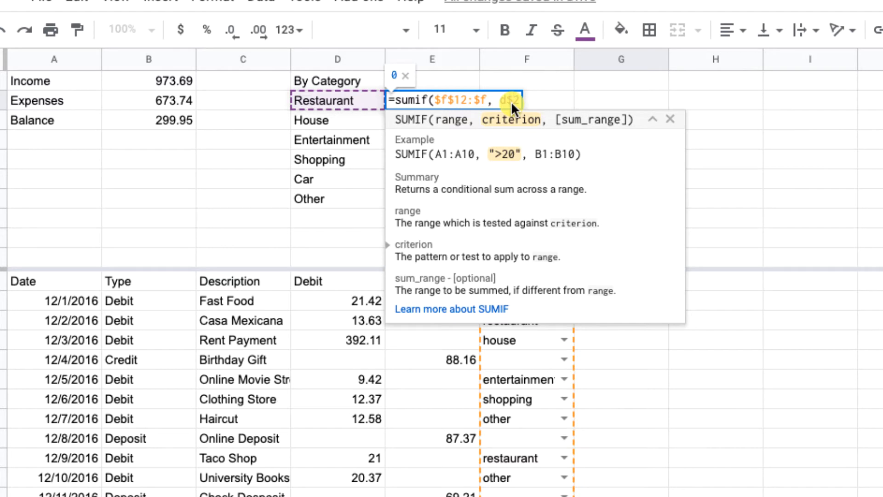
pyautogui.click(512, 103)
pyautogui.write(',')
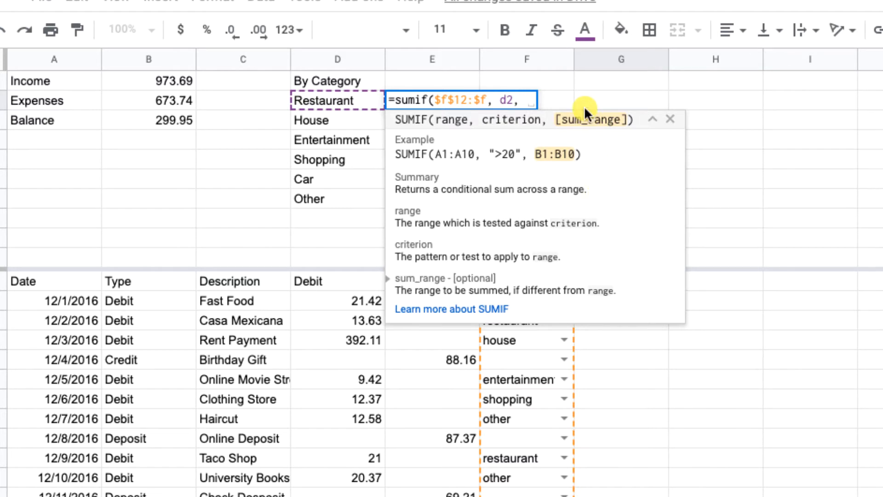
# Step: Complete the SUMIF formula in E2 with $D$12:$D as the sum range and enter it
pyautogui.write('$D')
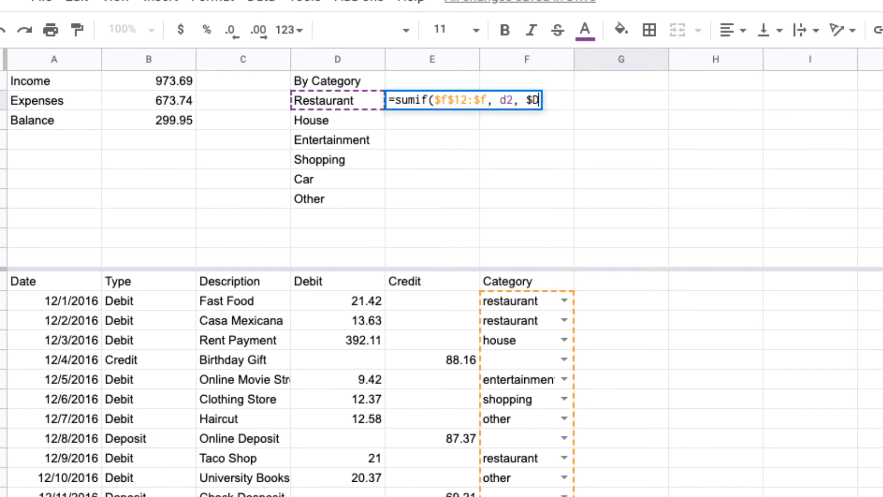
pyautogui.write(':12')
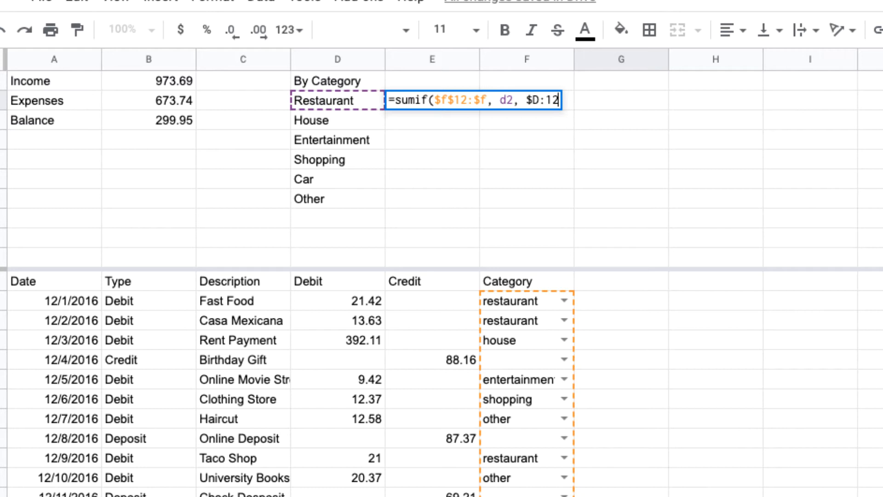
pyautogui.press('Left')
pyautogui.press('Left')
pyautogui.press('BackSpace')
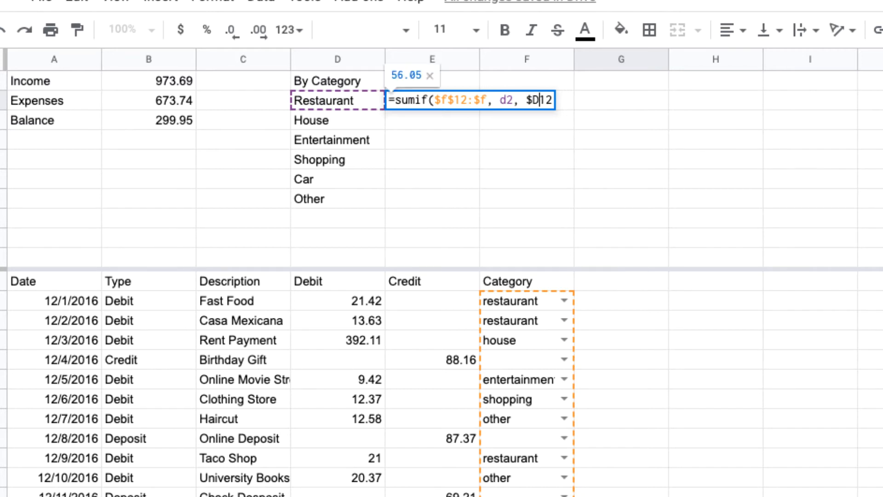
pyautogui.write('$12')
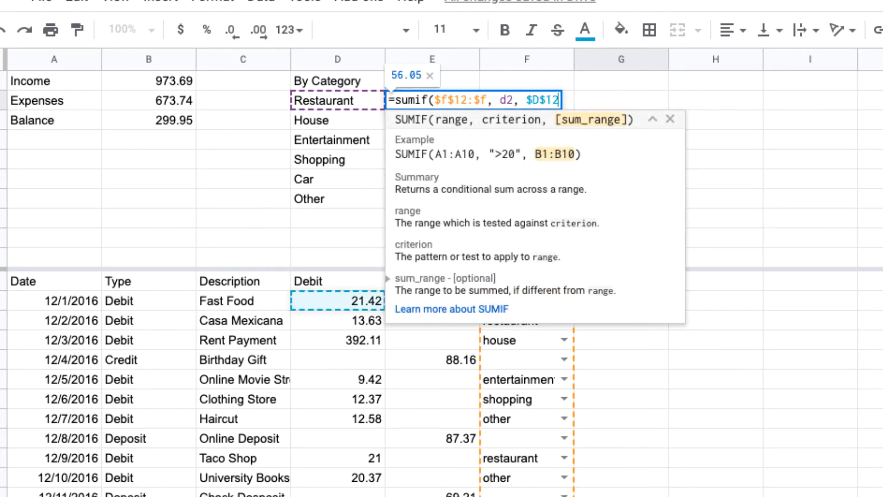
pyautogui.write(':$')
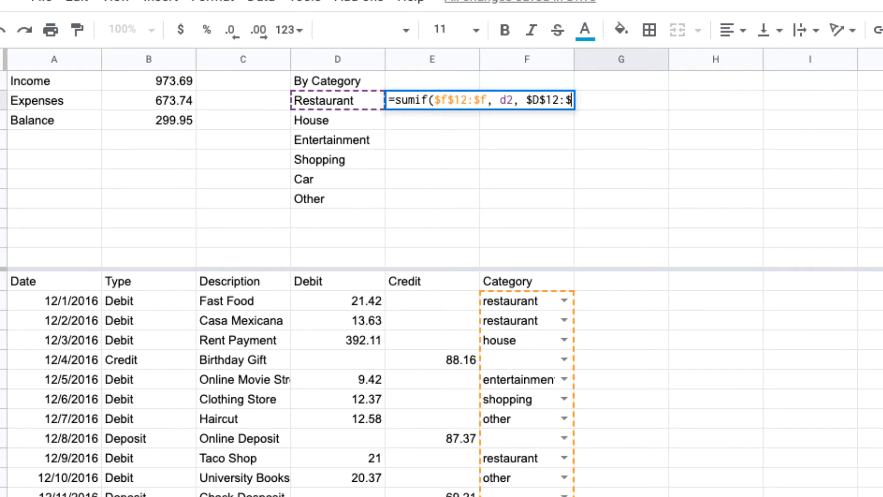
pyautogui.write('D')
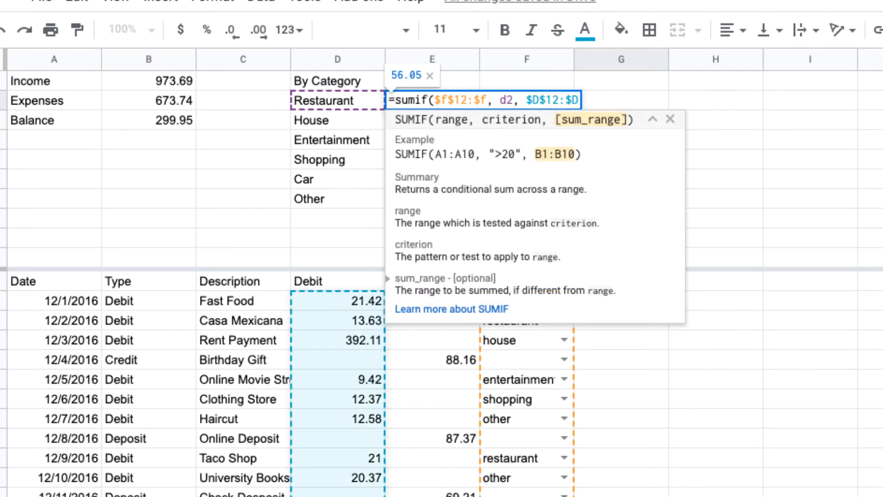
pyautogui.write(')')
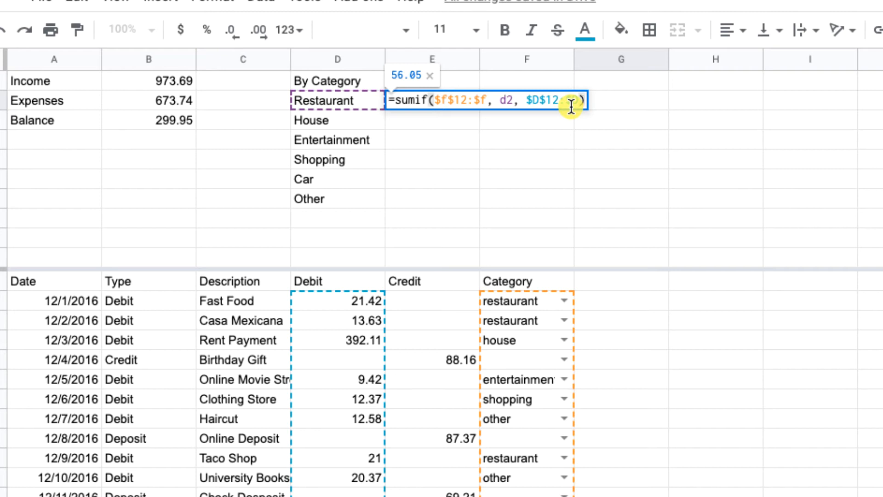
pyautogui.press('Return')
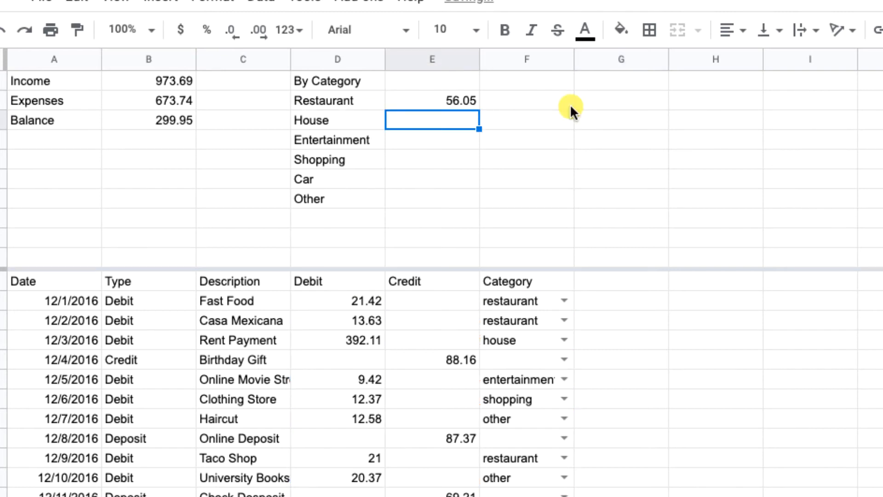
# Step: Test the category match by adding a trailing space to the Restaurant label in D2 and removing it again
pyautogui.press('Up')
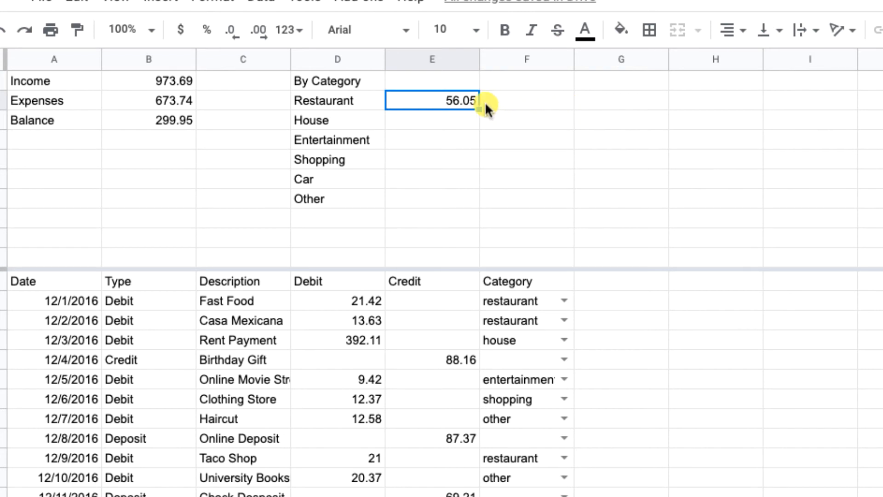
pyautogui.click(374, 101)
pyautogui.doubleClick(375, 101)
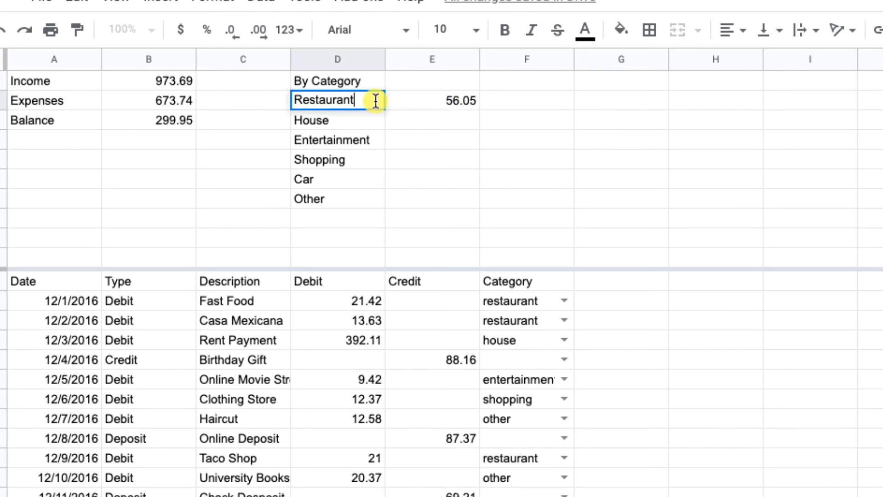
pyautogui.press('Return')
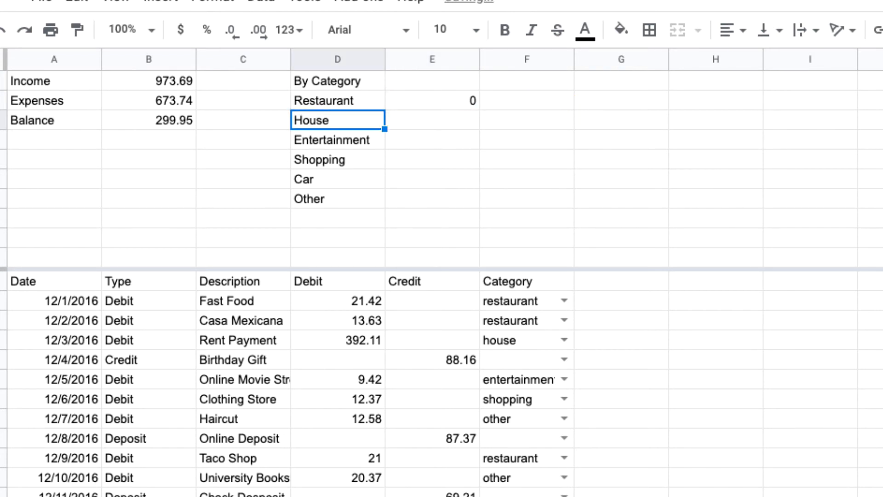
pyautogui.click(361, 103)
pyautogui.doubleClick(361, 103)
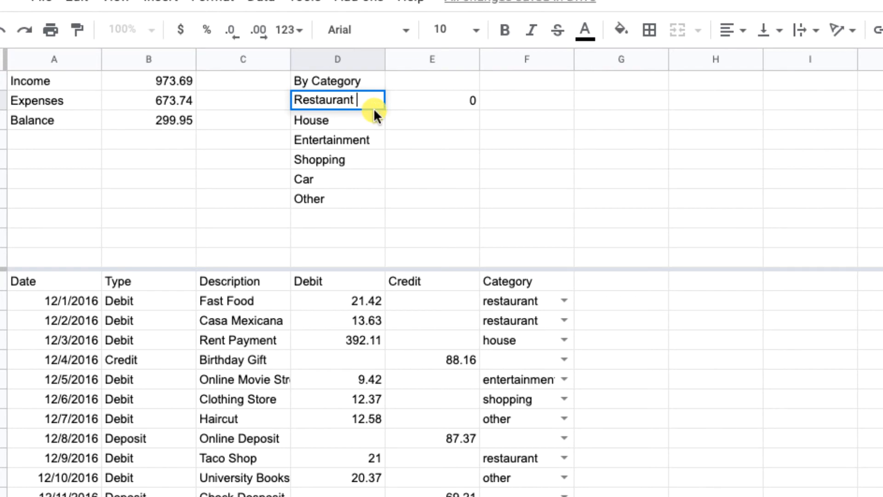
pyautogui.press('BackSpace')
pyautogui.press('Return')
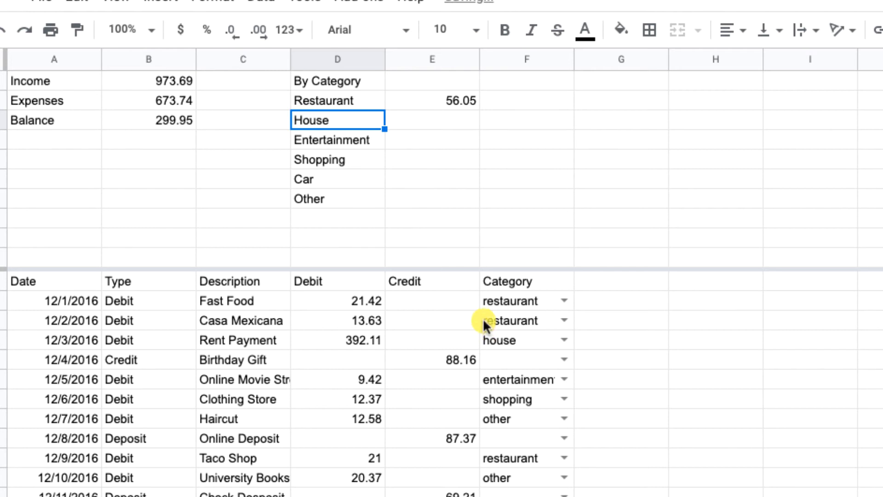
# Step: Fill the SUMIF formula from cell E2 down to E7 for the remaining categories
pyautogui.press('Up')
pyautogui.press('Right')
pyautogui.moveTo(479, 109); pyautogui.dragTo(462, 203)
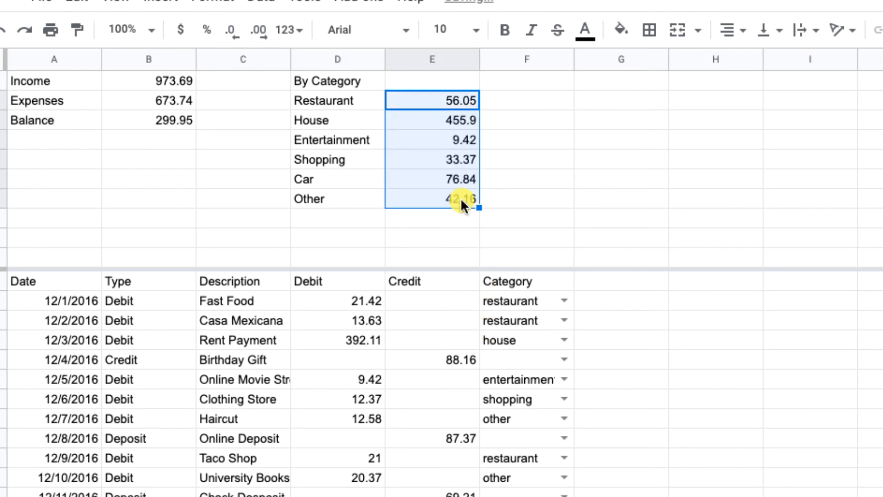
# Step: Insert a chart from the By Category summary in D1:E7
pyautogui.click(465, 122)
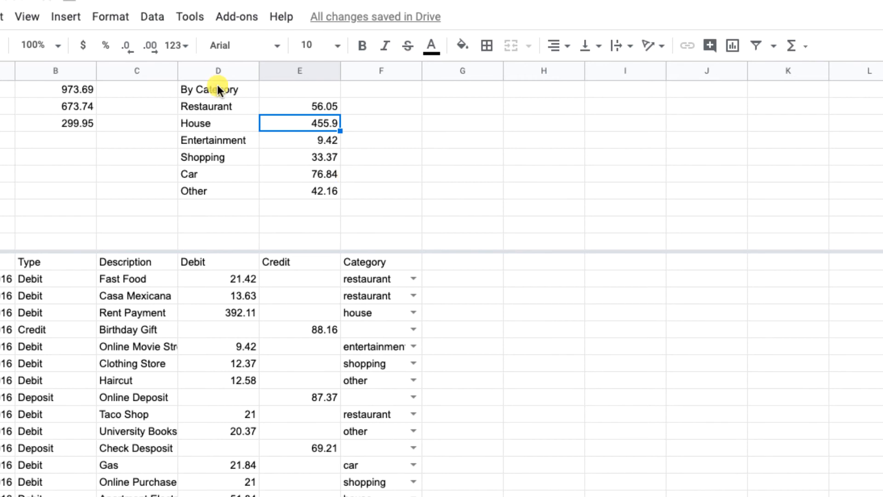
pyautogui.moveTo(217, 86); pyautogui.dragTo(291, 186)
pyautogui.click(62, 20)
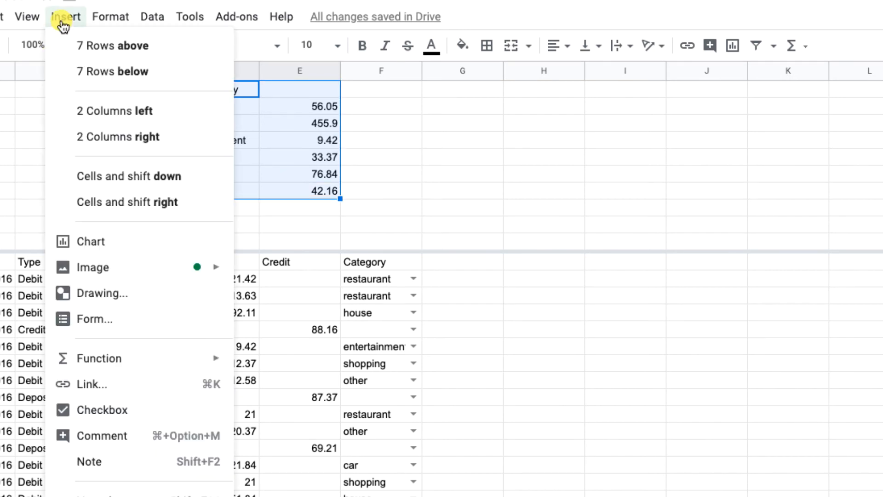
pyautogui.click(124, 242)
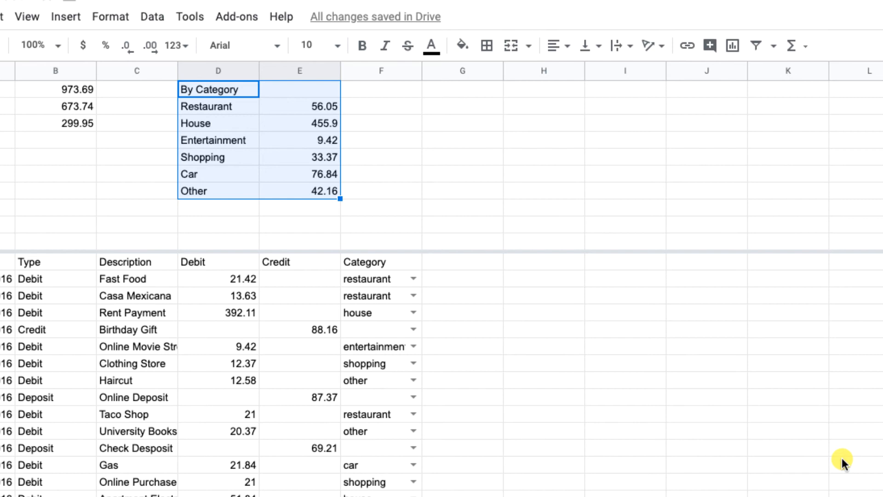
# Step: Change the chart type to a pie chart and move the chart to the empty columns beside the transaction table
pyautogui.click(741, 123)
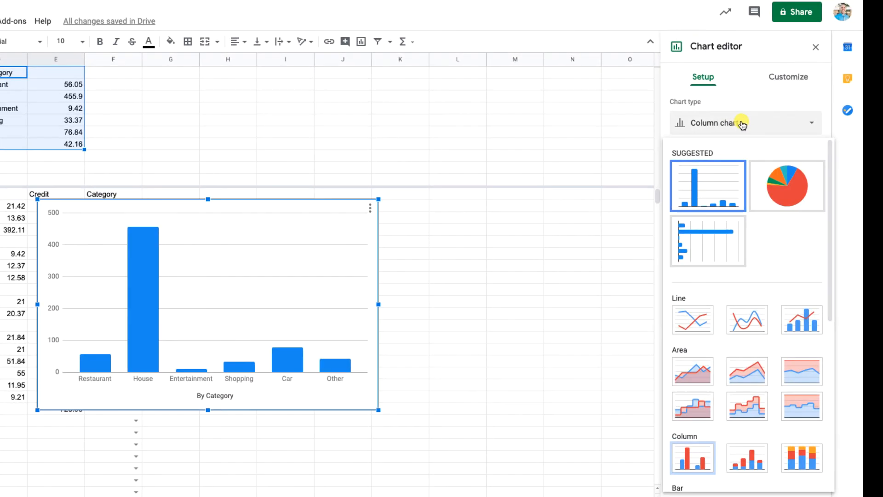
pyautogui.click(766, 183)
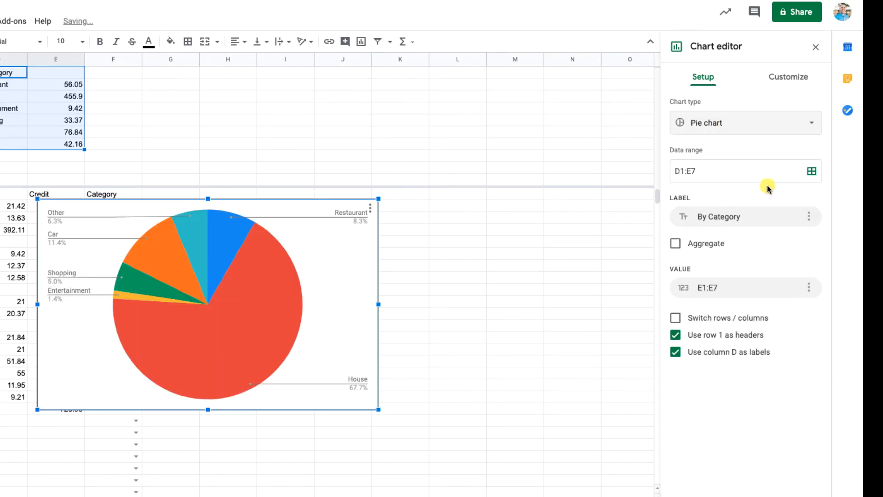
pyautogui.moveTo(351, 244); pyautogui.dragTo(497, 235)
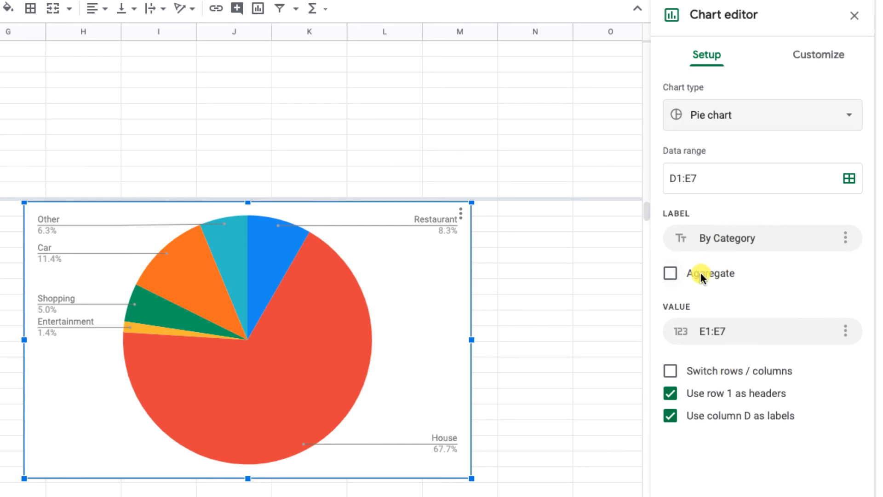
# Step: Customize the pie chart's slice label, trying Value first and settling on Value and Percentage
pyautogui.click(811, 55)
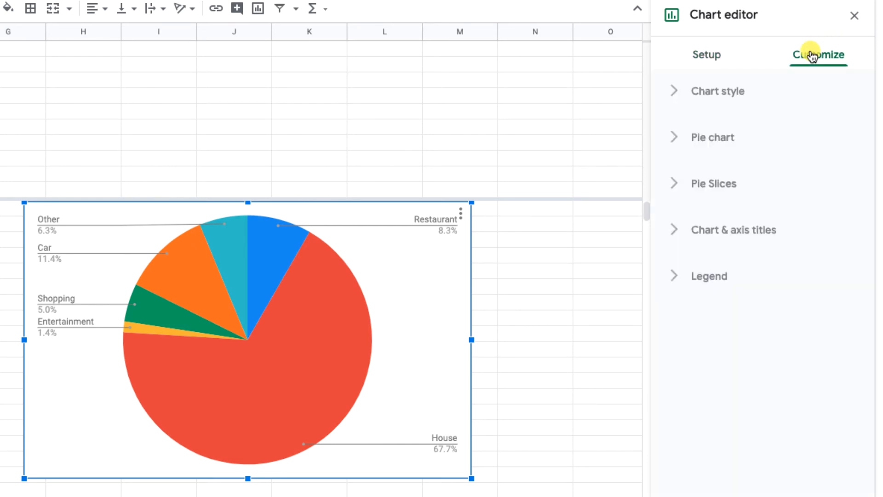
pyautogui.click(667, 115)
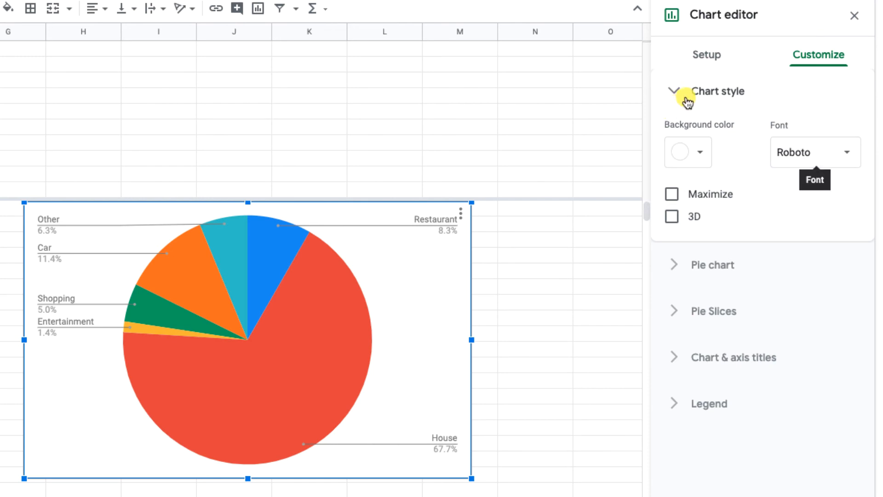
pyautogui.click(687, 102)
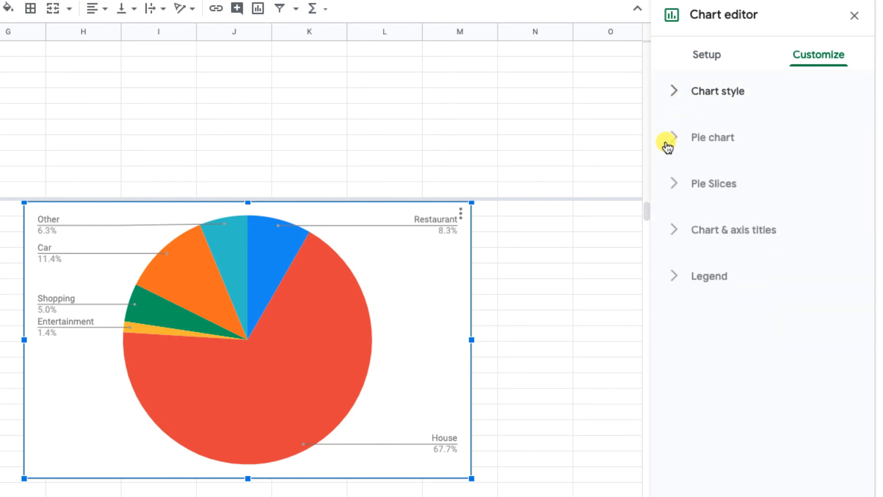
pyautogui.click(666, 144)
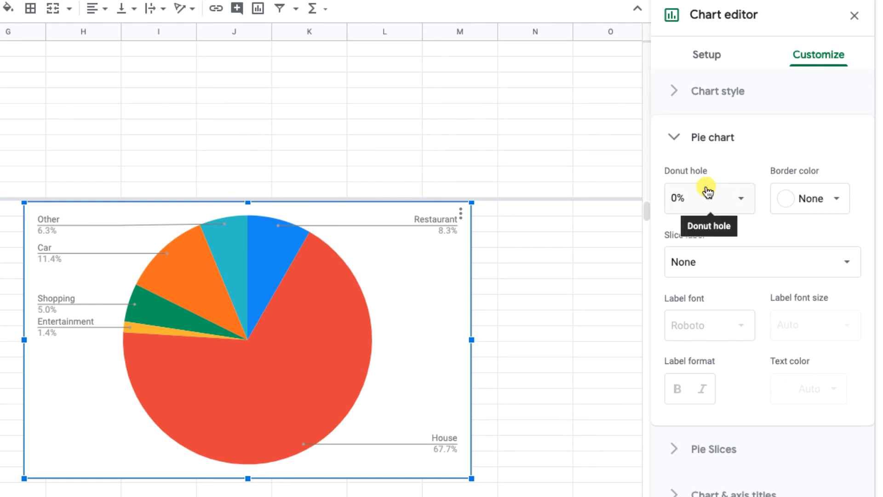
pyautogui.click(793, 251)
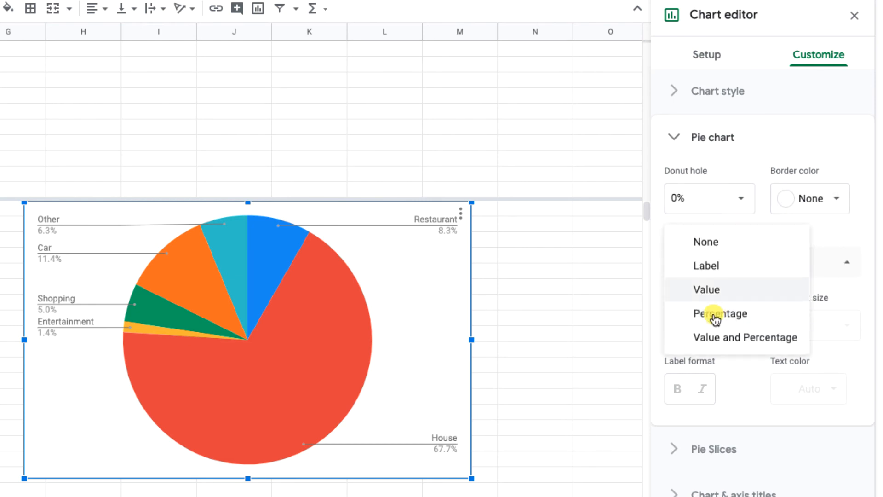
pyautogui.click(710, 290)
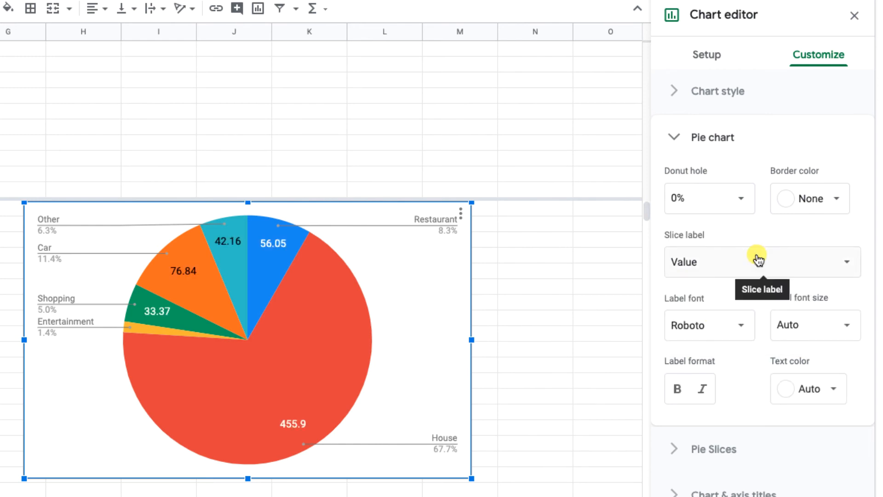
pyautogui.moveTo(289, 428)
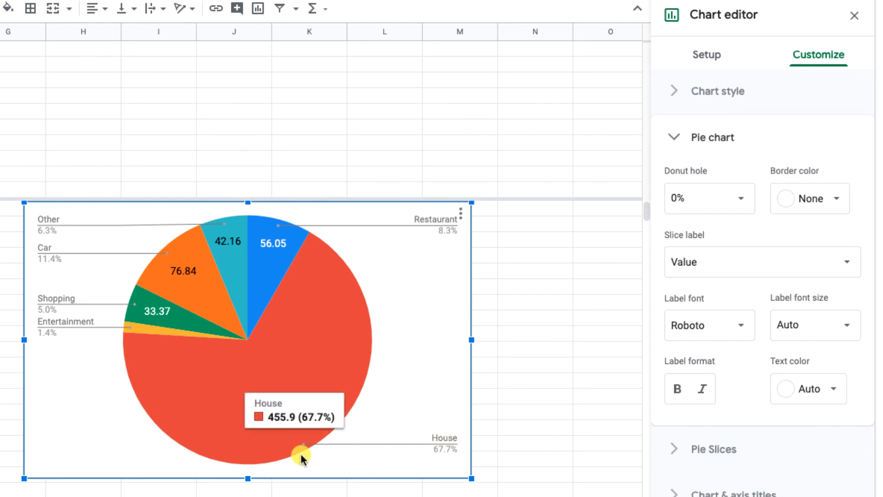
pyautogui.click(812, 272)
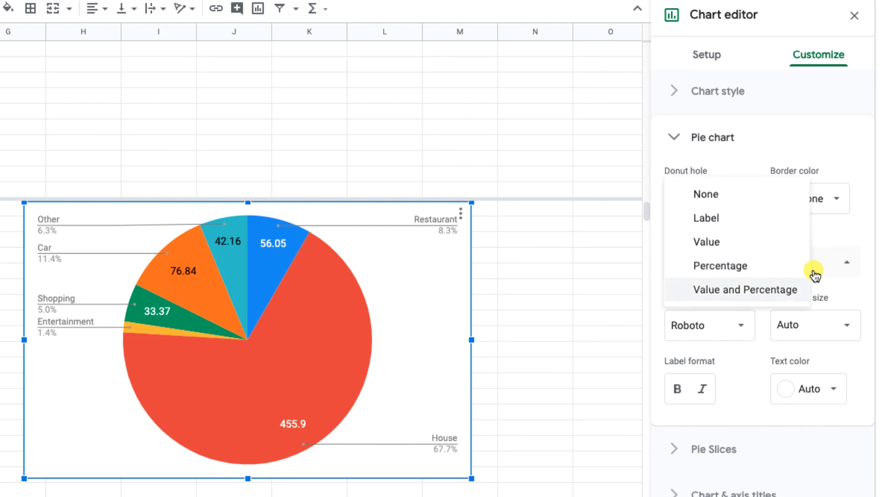
pyautogui.click(812, 282)
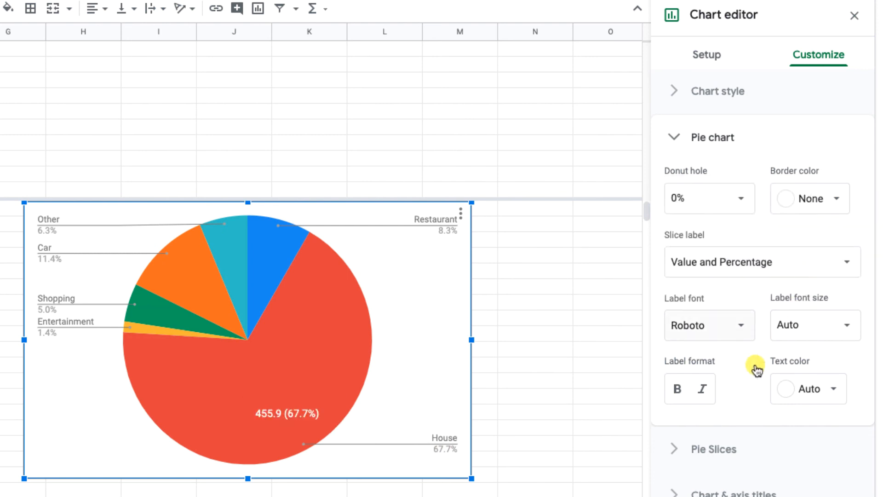
# Step: Set the pie chart's title to "Breakdown of Expenses"
pyautogui.click(712, 443)
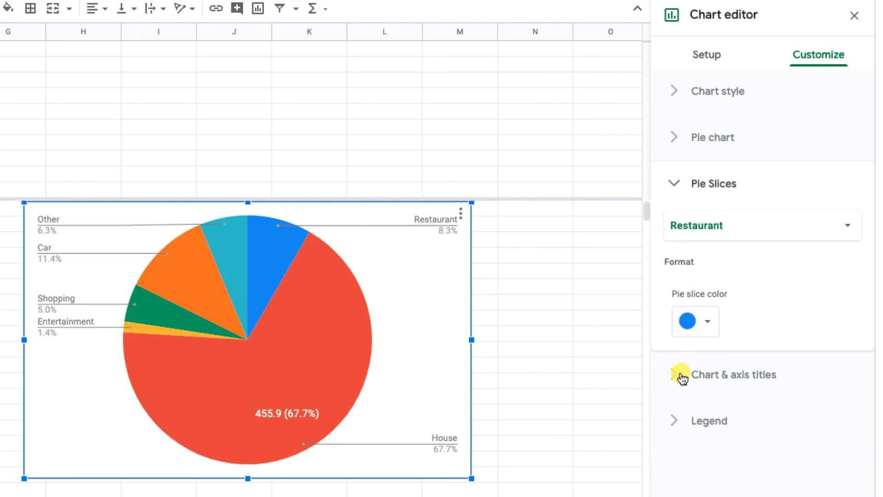
pyautogui.click(680, 373)
pyautogui.click(681, 370)
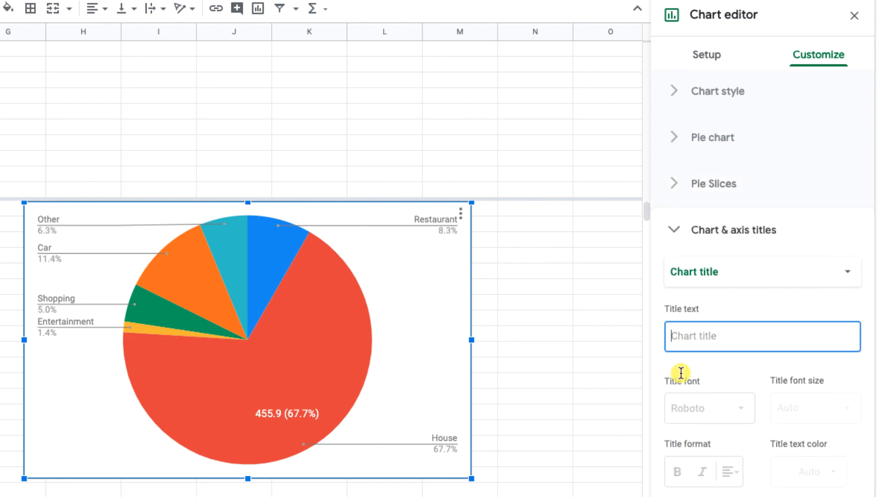
pyautogui.write('Breakdow of')
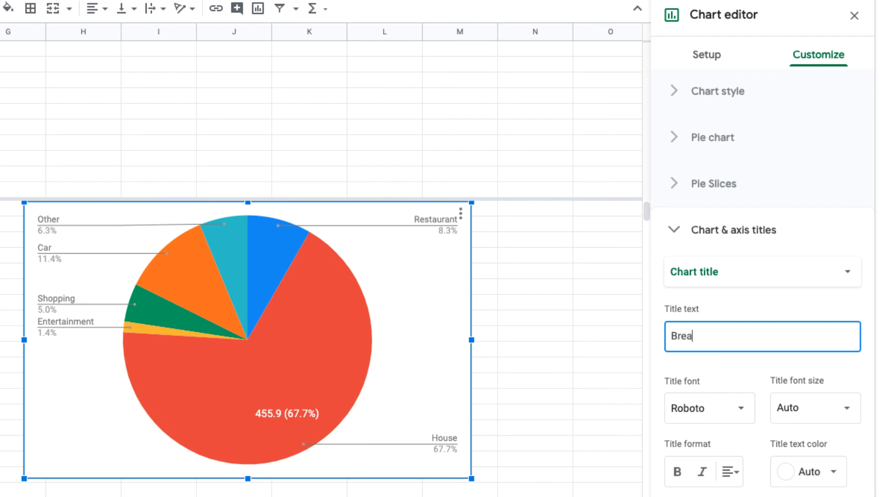
pyautogui.press('BackSpace')
pyautogui.press('BackSpace')
pyautogui.press('BackSpace')
pyautogui.write('n of Expenses')
pyautogui.click(777, 310)
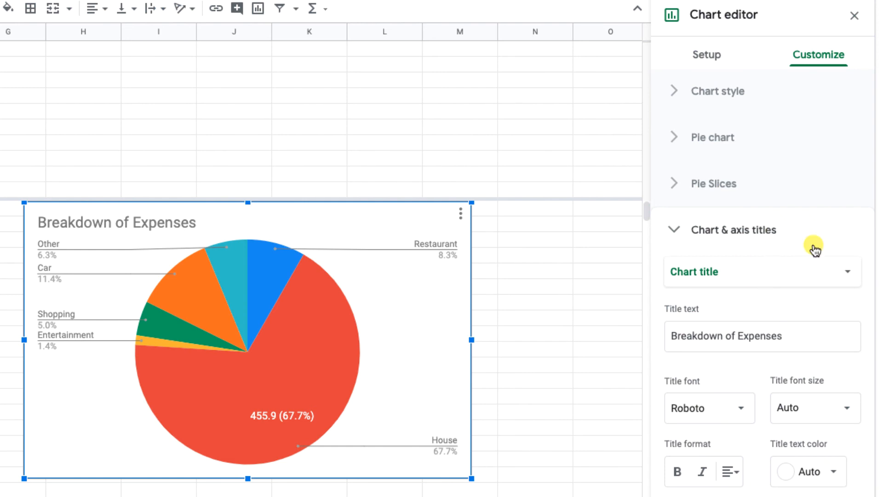
# Step: Check the chart subtitle option among the title types, keep the chart without a subtitle, and close the chart editor
pyautogui.click(804, 273)
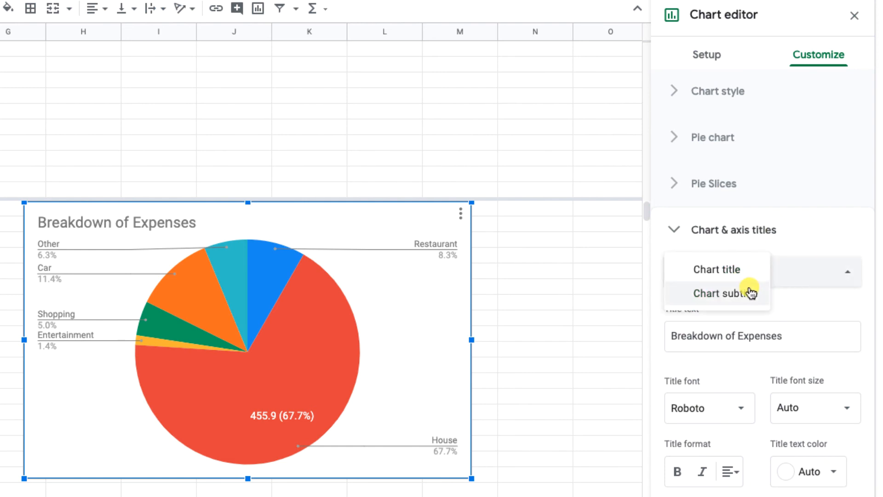
pyautogui.click(749, 290)
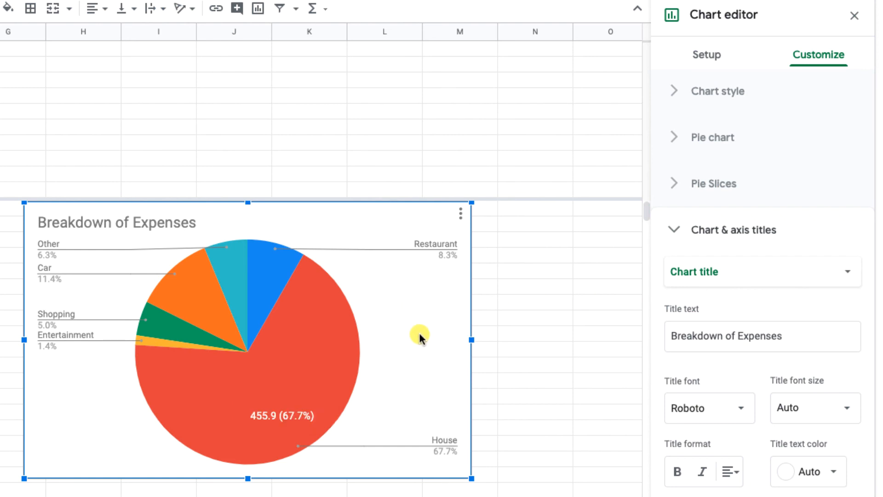
pyautogui.click(484, 382)
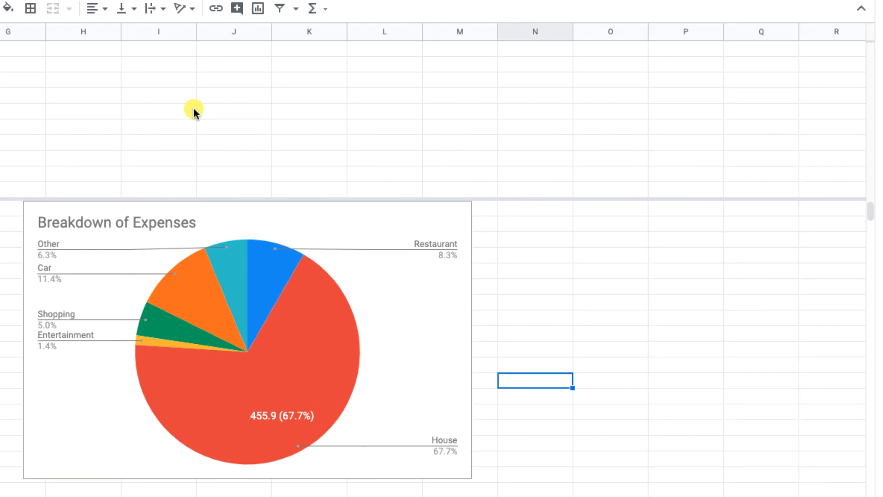